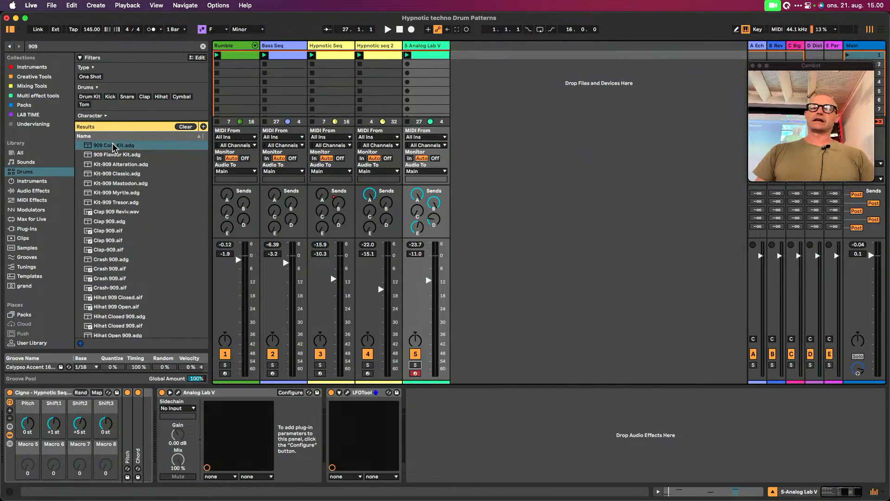
Load 909 Core Kit.adg onto a new track after 5 Analog Lab V and create an empty MIDI clip in its first slot
drag(103, 146, 474, 62)
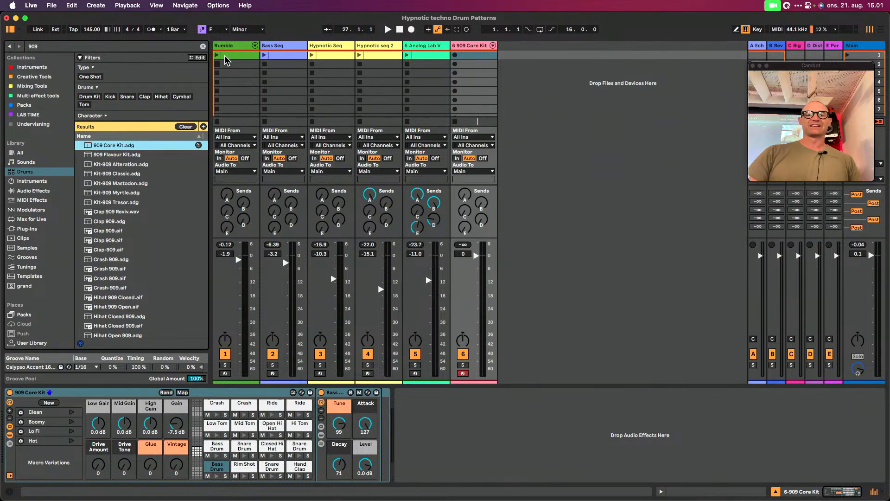
double_click(481, 57)
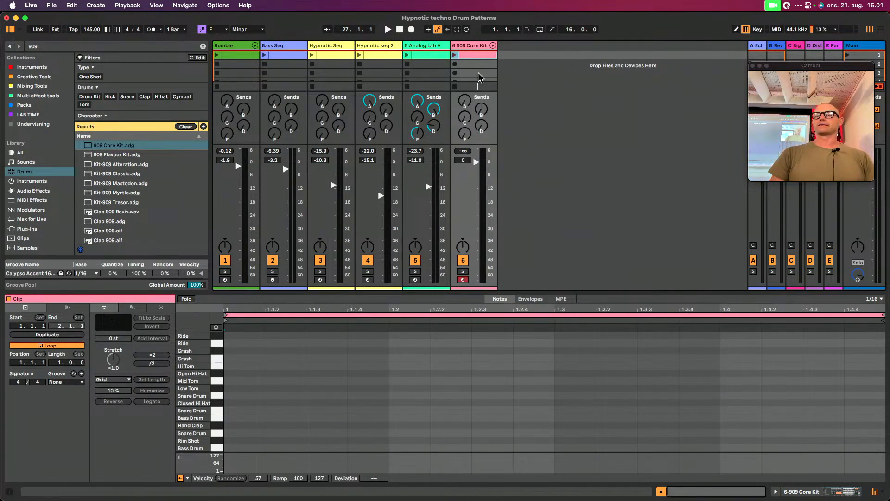
Program closed hi-hats on the first, second and fourth sixteenths of beat 1, duplicate them across the bar, and audition the clip
double_click(244, 403)
double_click(290, 403)
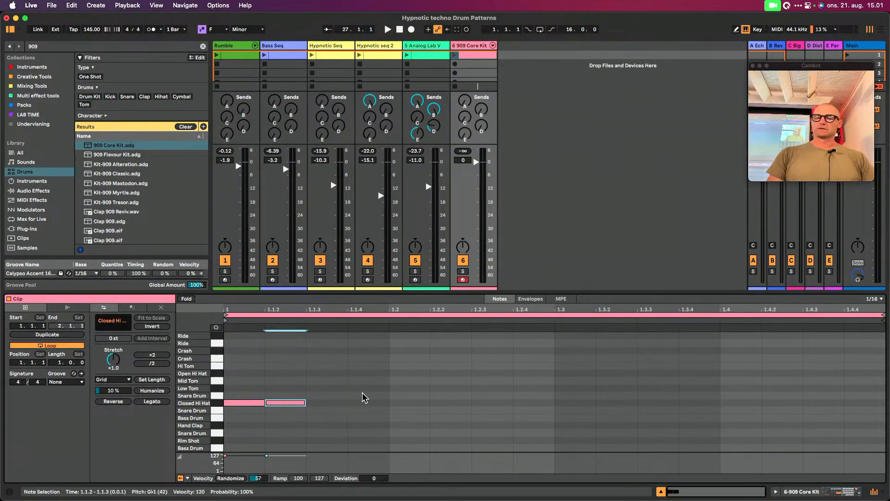
double_click(377, 403)
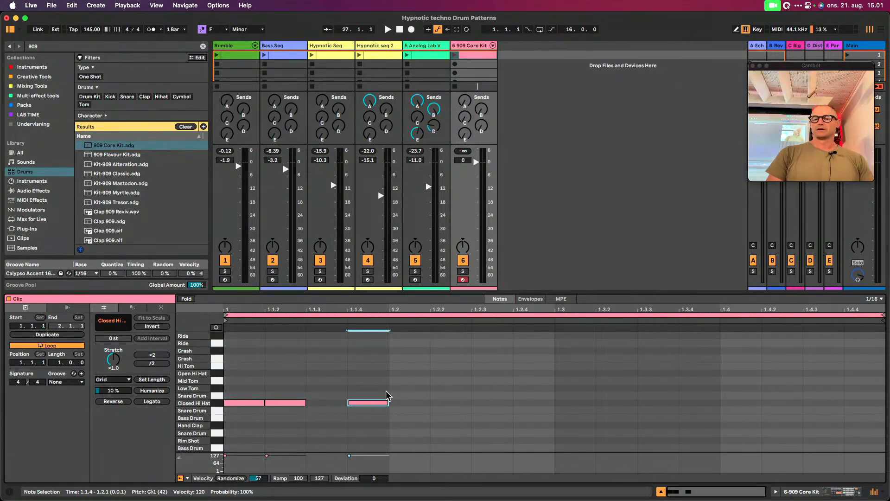
drag(389, 392, 204, 432)
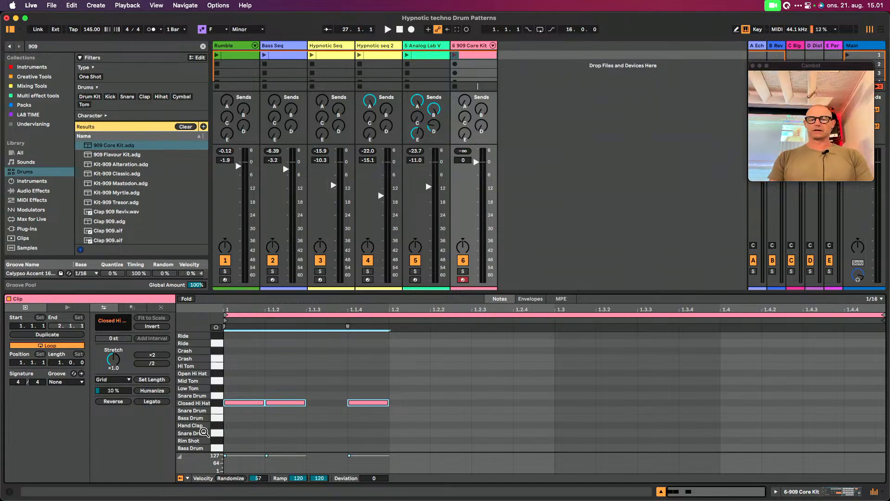
key(super+d)
key(super+d)
key(super+d)
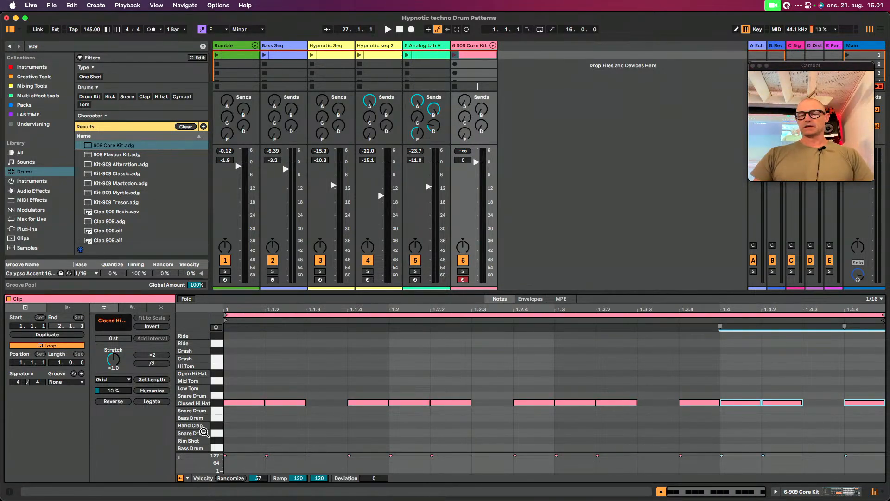
click(455, 55)
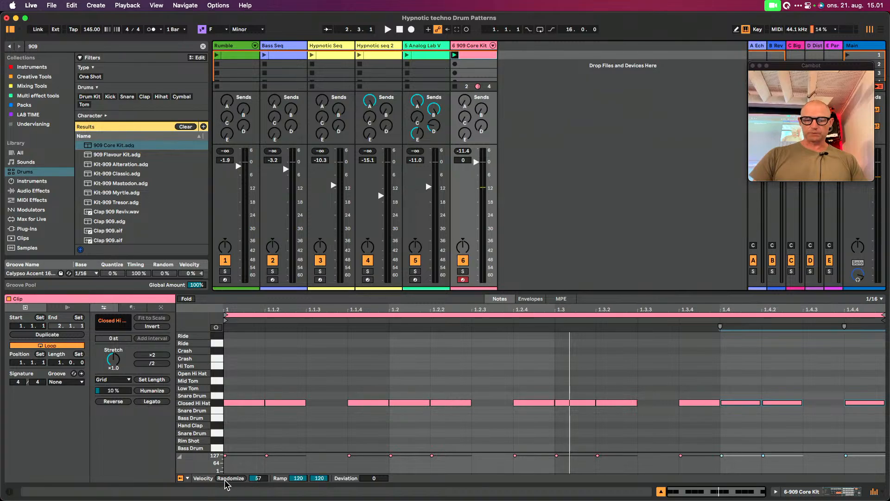
Randomize the velocities of all closed hi-hat notes with an amount of 15 and audition the loop
mouse_move(251, 479)
mouse_down()
mouse_move(252, 466)
mouse_move(255, 479)
mouse_up()
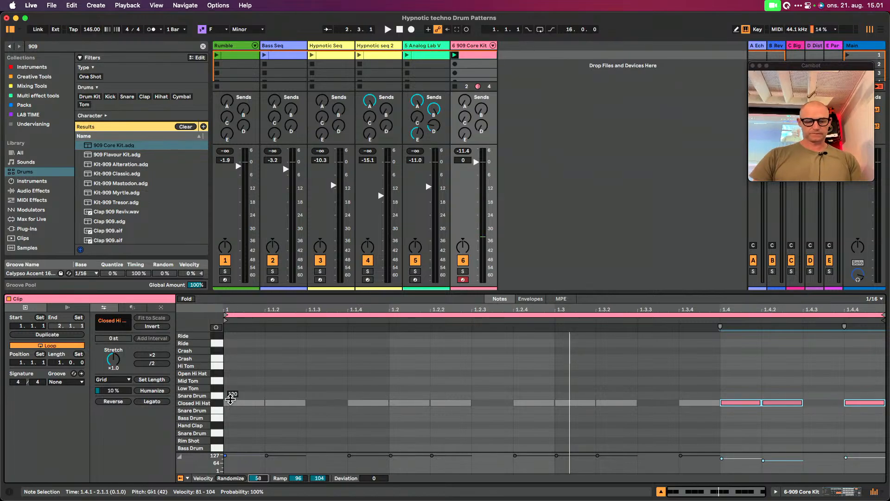
key(super+z)
drag(247, 392, 883, 407)
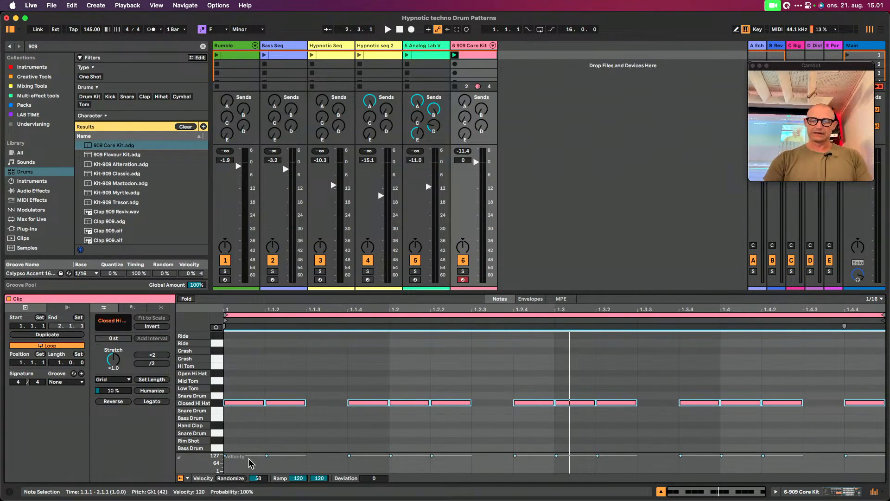
click(231, 479)
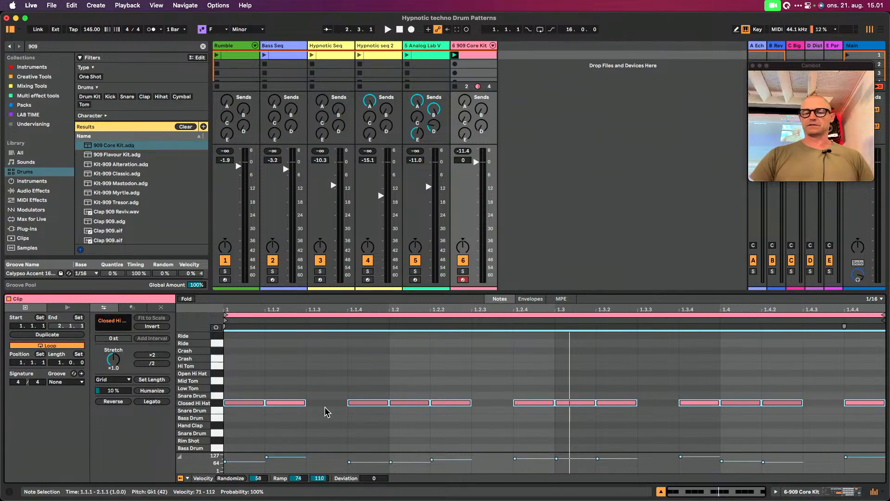
drag(252, 462, 256, 497)
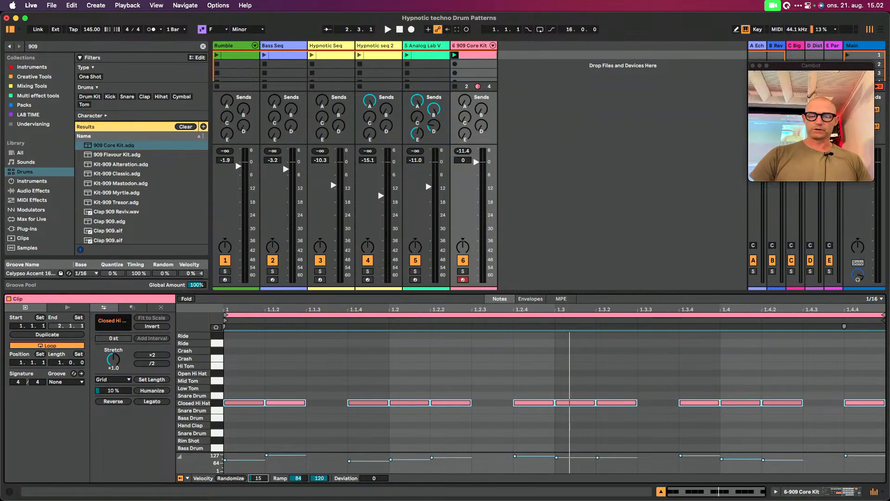
click(235, 479)
click(236, 479)
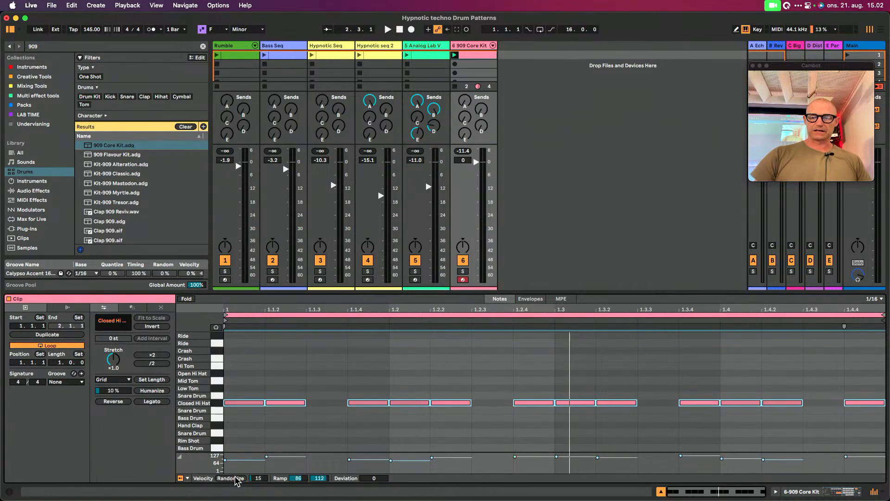
key(space)
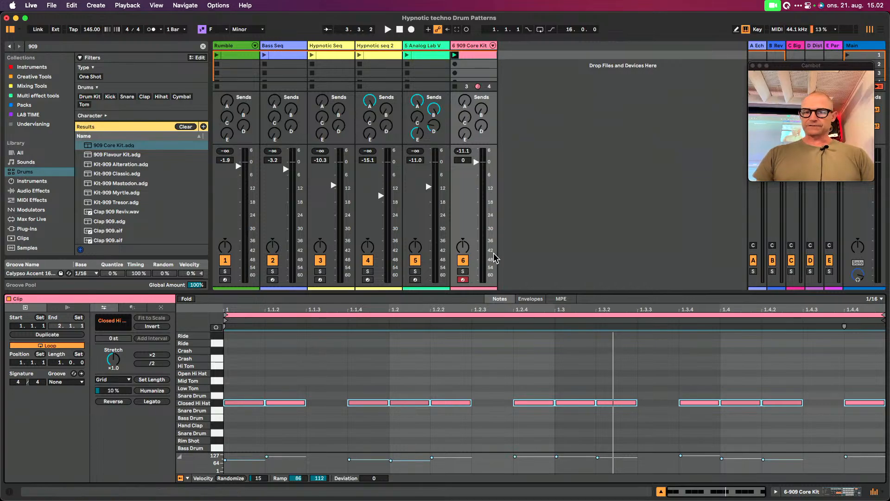
key(space)
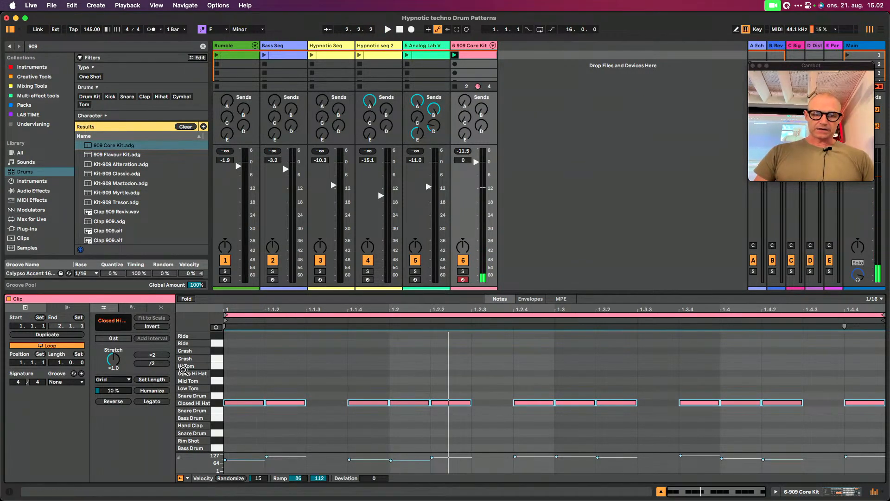
Add an open hi-hat on the third sixteenth of beat 1, duplicate it to the other three beats, and play the pattern
double_click(325, 373)
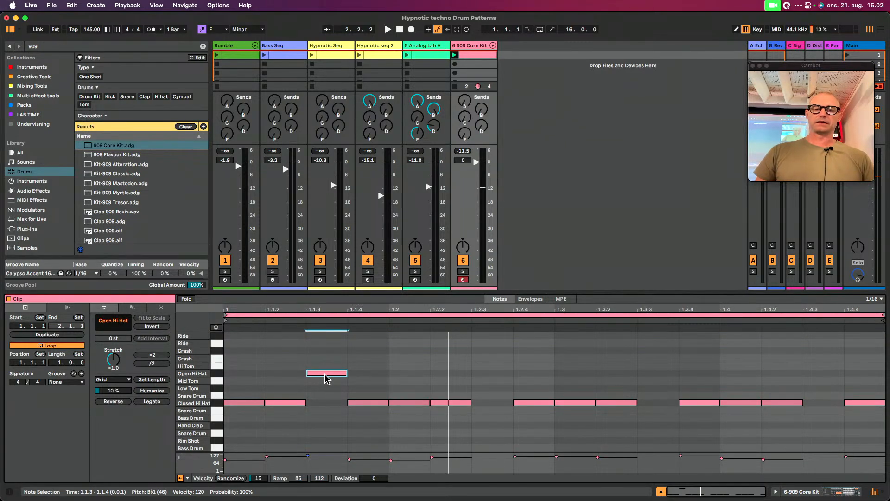
click(388, 372)
click(204, 374)
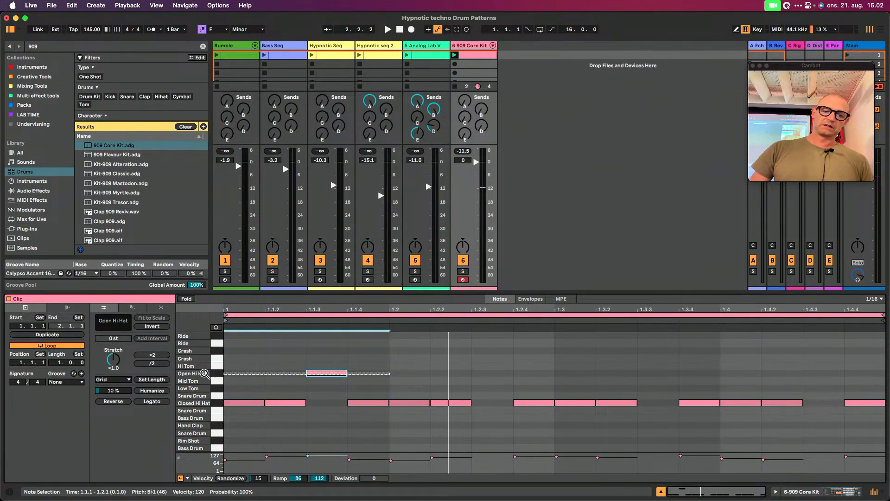
key(super+d)
key(super+d)
key(super+d)
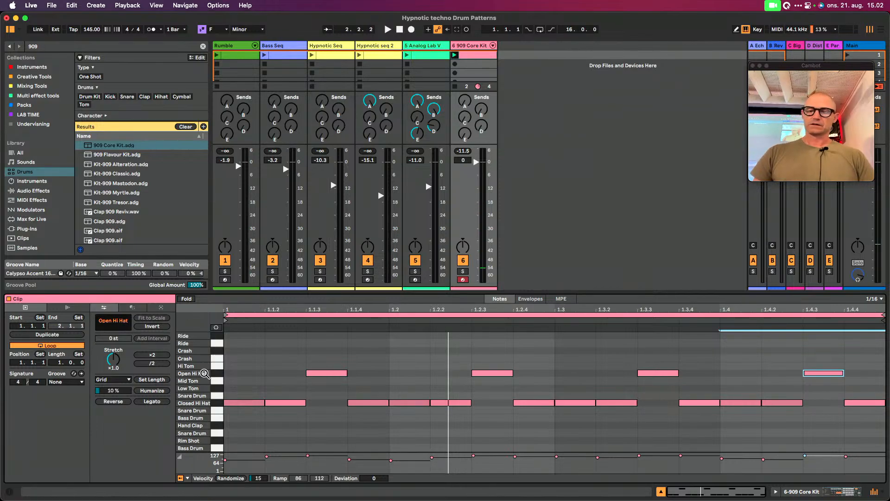
key(space)
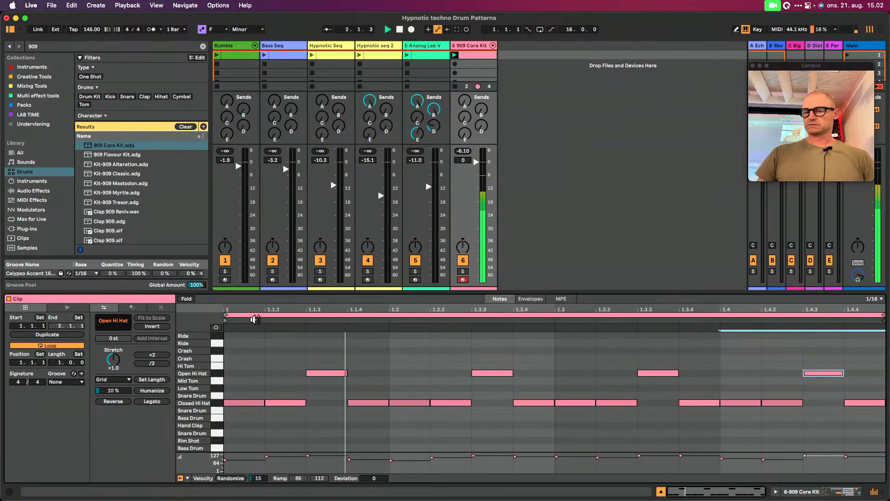
Shorten the Decay of the kit's Open Hi Hat pad to 213 ms while listening to the loop
click(219, 377)
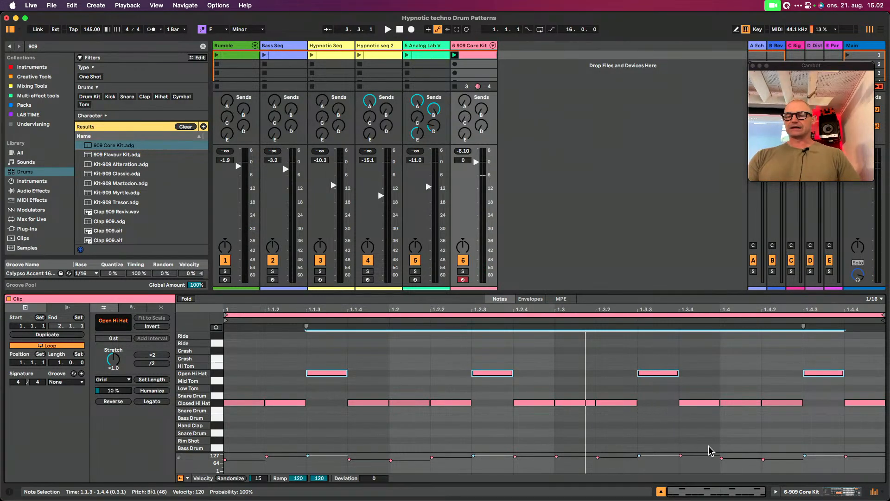
click(841, 493)
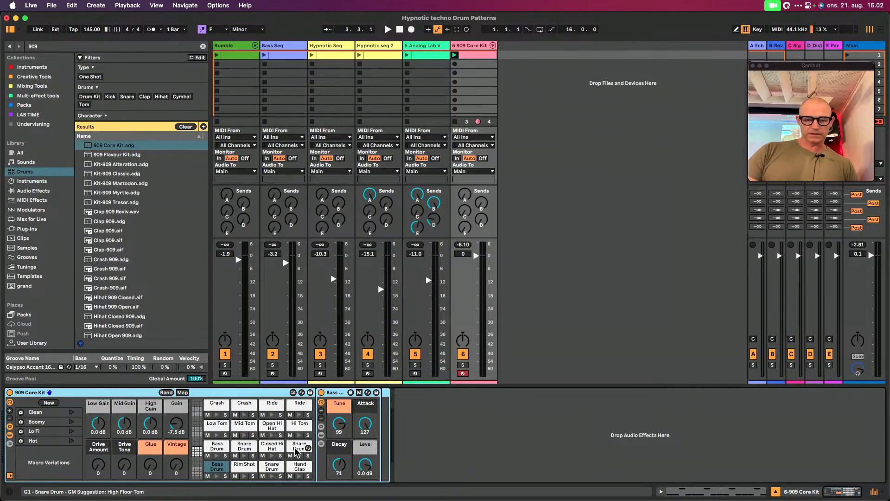
click(271, 428)
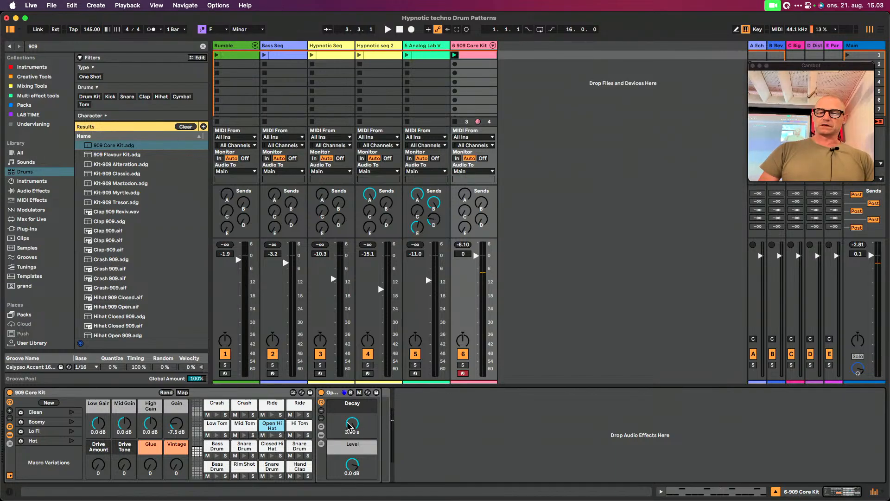
key(space)
drag(352, 426, 352, 463)
key(space)
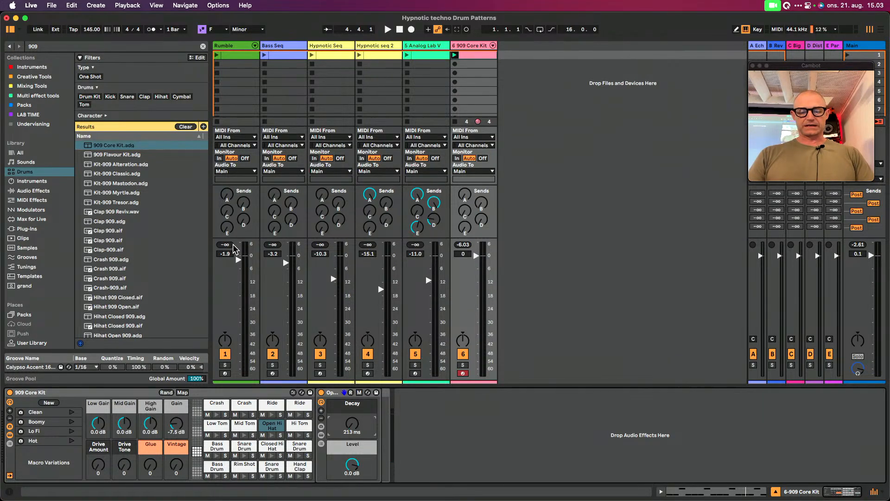
Find the stock Delay device by searching for "delay" and add it to the kit's Open Hi Hat pad
key(super+f)
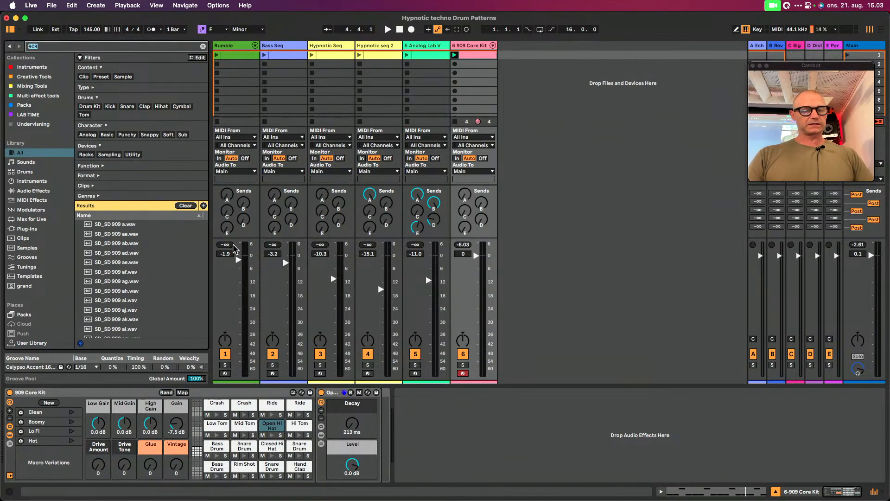
text(delay)
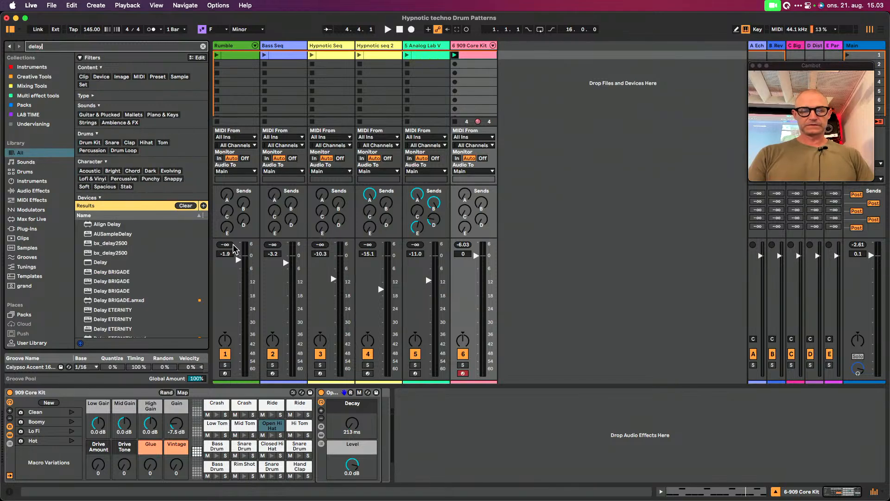
click(100, 263)
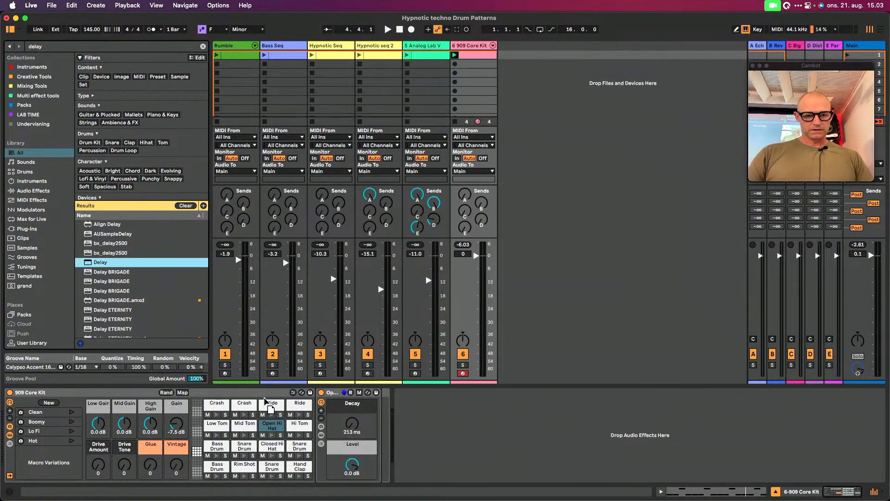
drag(281, 426, 279, 427)
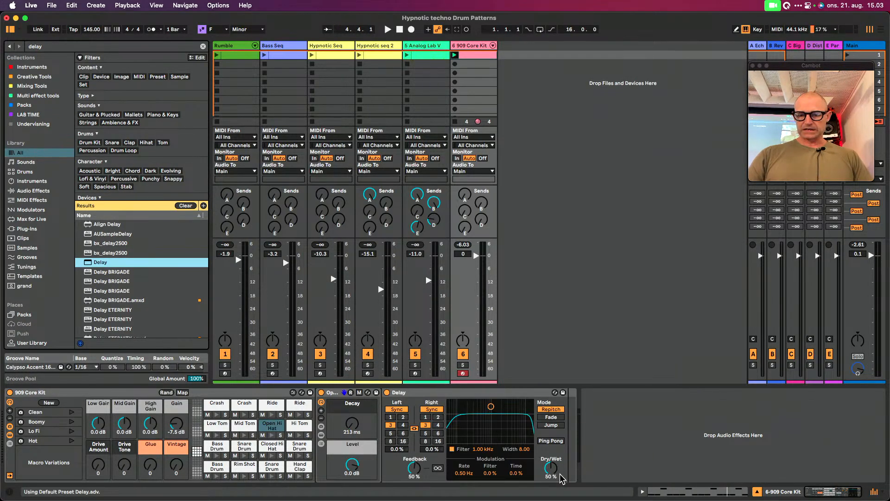
Set the Delay's Dry/Wet to 33% and its filter to about 6.51 kHz with width 3.07, and audition the result
drag(550, 467, 551, 476)
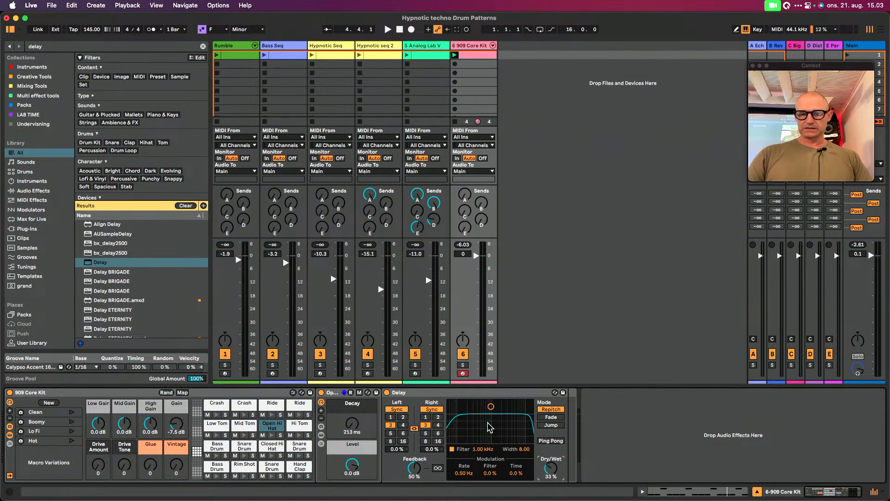
drag(490, 406, 515, 426)
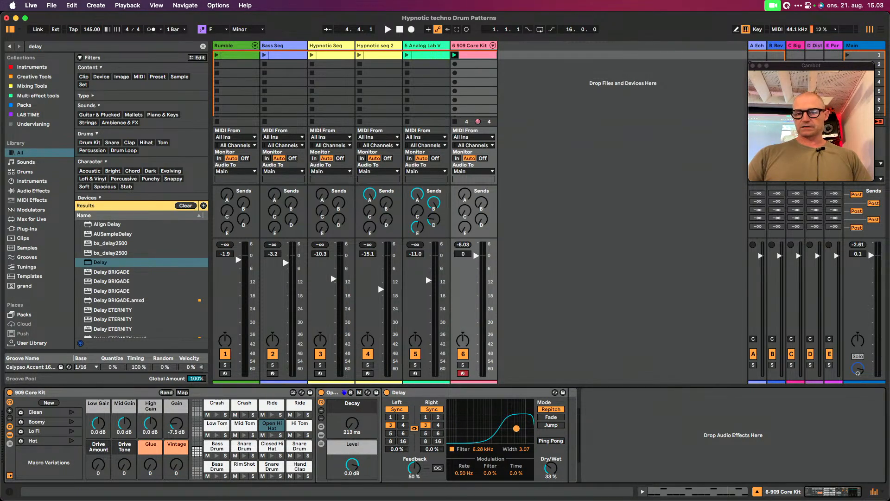
key(space)
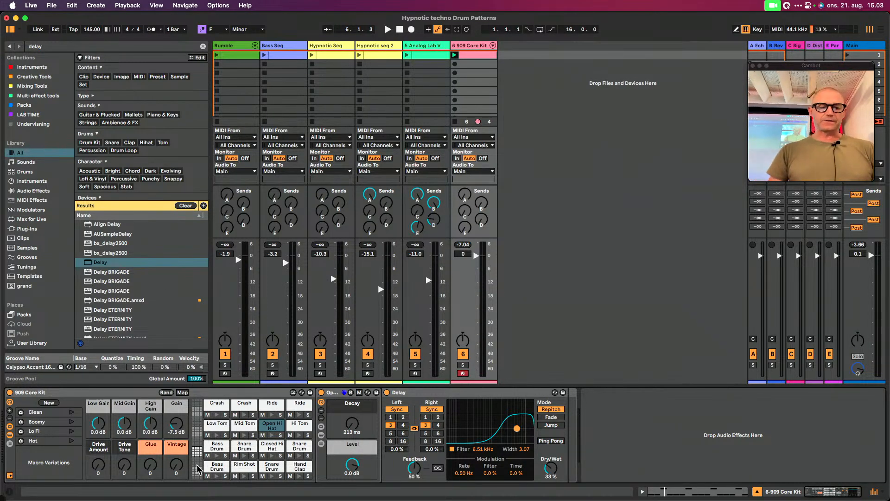
Try the 909 Core Kit's Hot macro variation, switch the kit to the Clean variation, and audition the loop
click(71, 444)
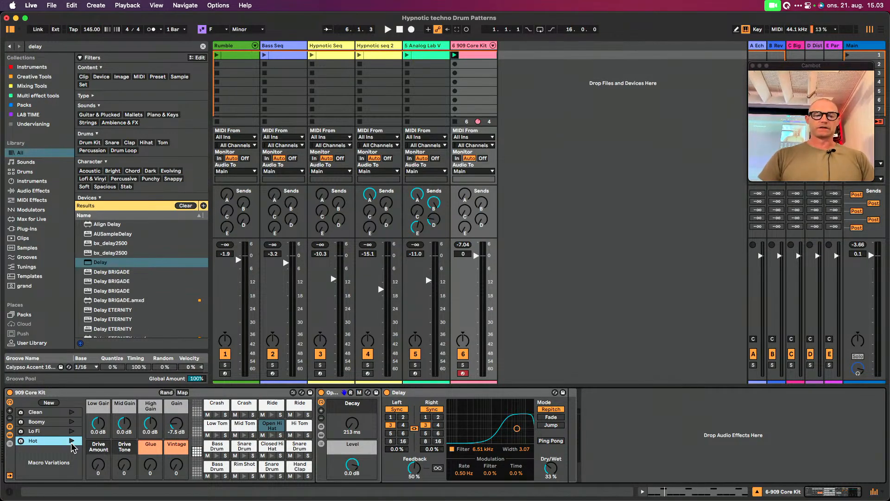
click(72, 443)
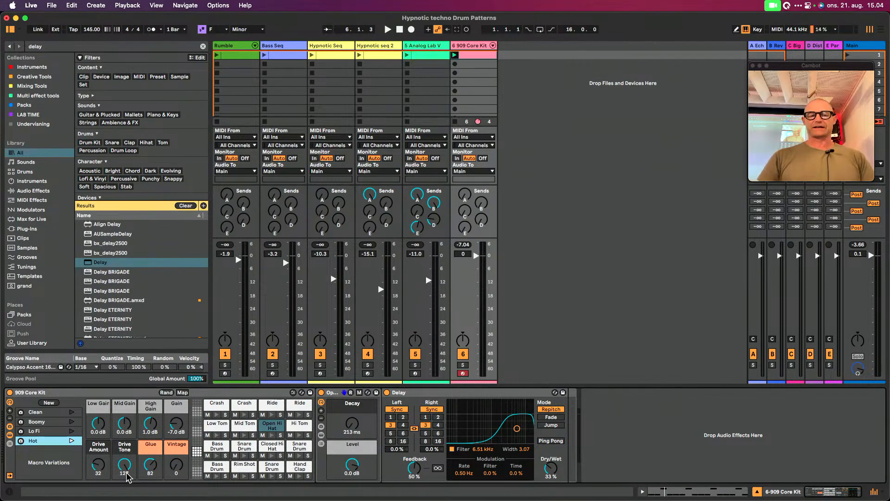
click(71, 412)
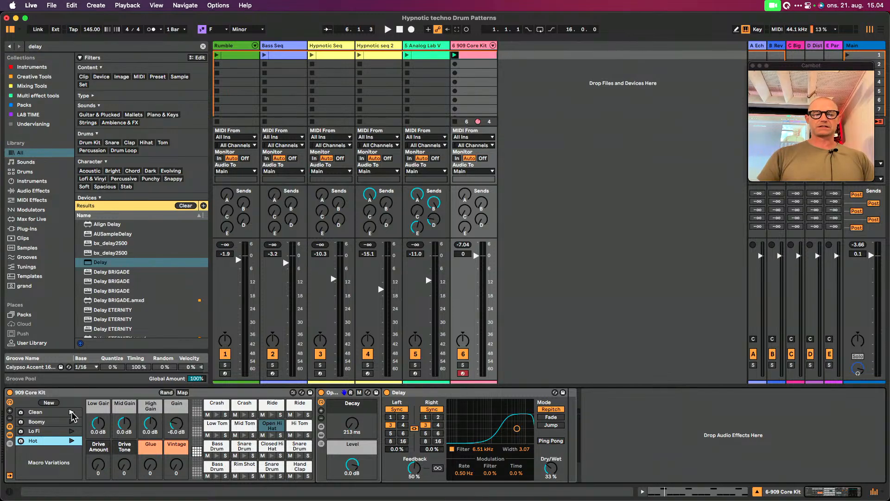
key(space)
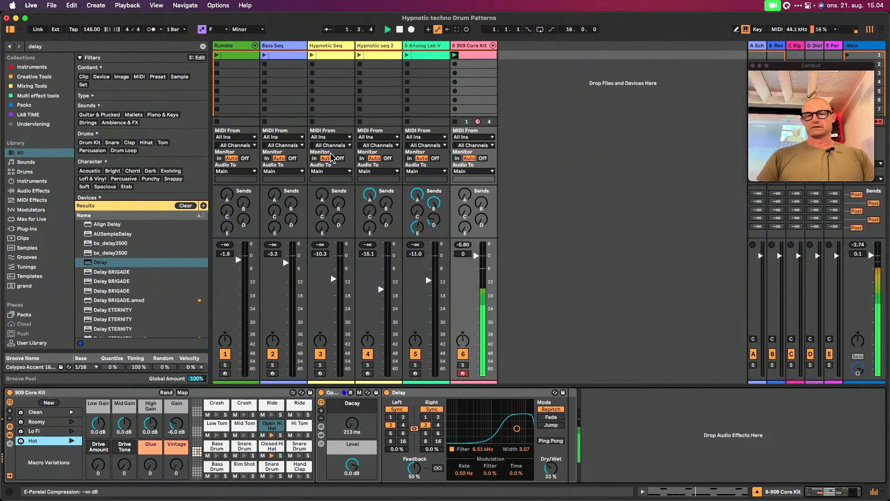
key(space)
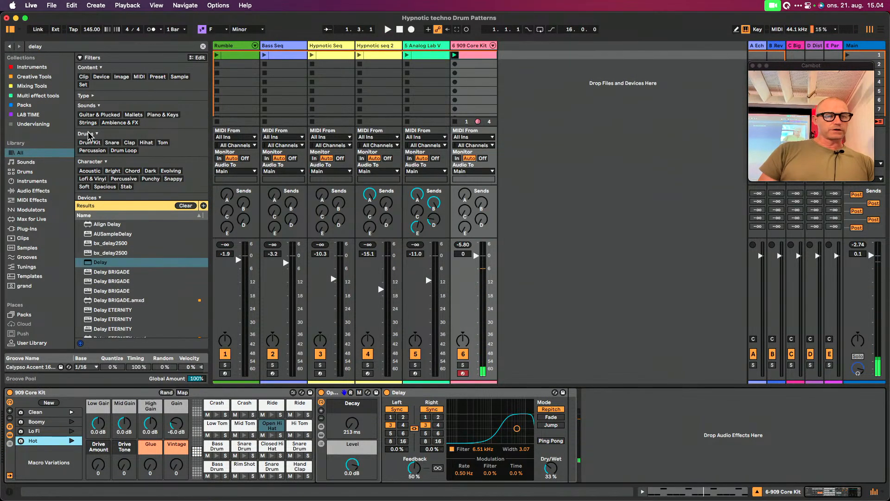
Find the Overdrive device by searching for "over" and place it after the whole 909 Core Kit rack
key(super+f)
text(over)
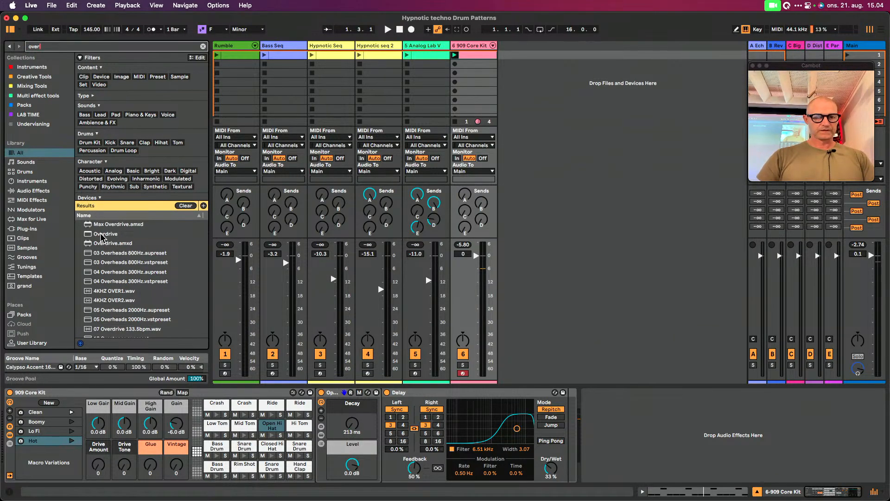
drag(101, 234, 546, 413)
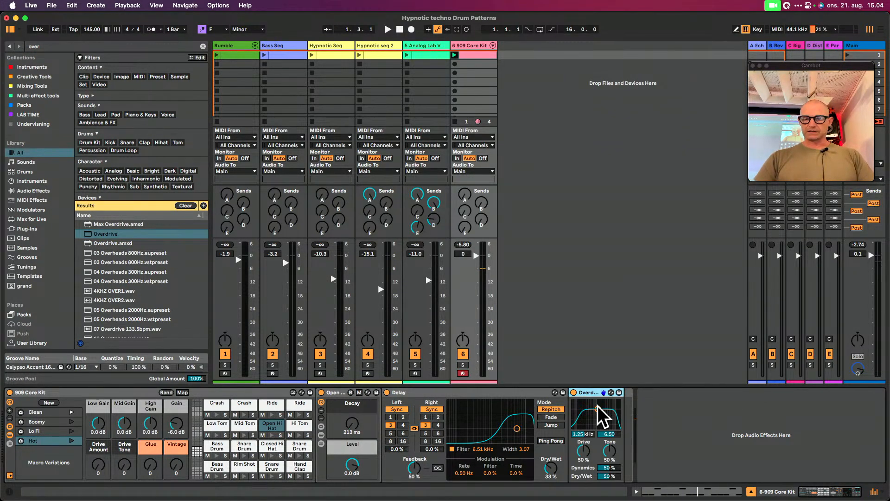
drag(589, 393, 647, 410)
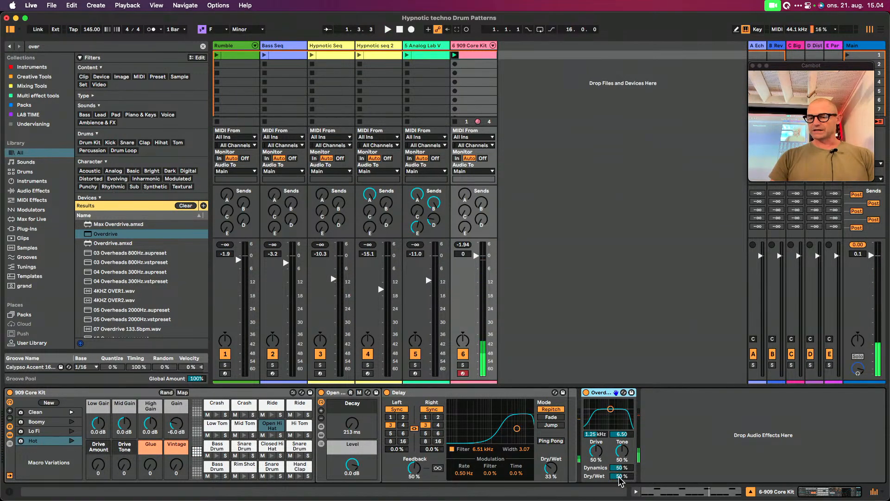
Set the Overdrive's Dry/Wet to 19% and its filter to about 5.04 kHz with width 3.16 while the loop plays
drag(621, 476, 621, 491)
key(space)
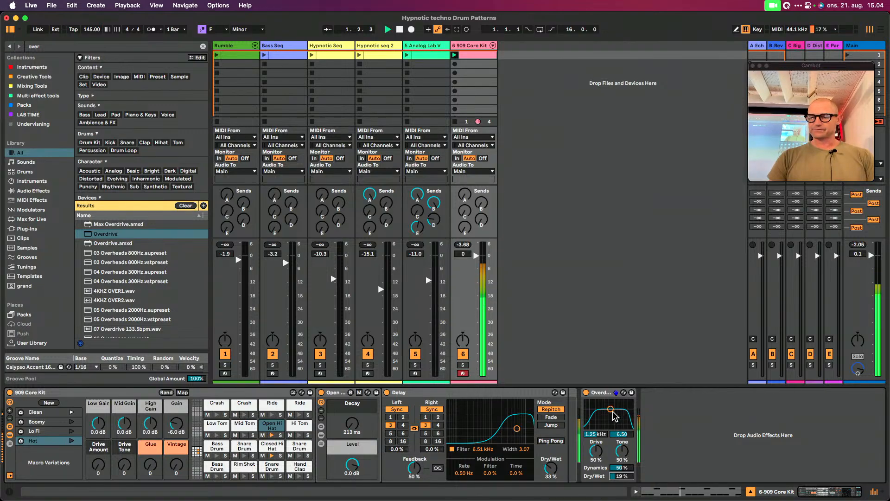
mouse_move(610, 409)
mouse_down()
mouse_move(605, 416)
mouse_move(621, 419)
mouse_up()
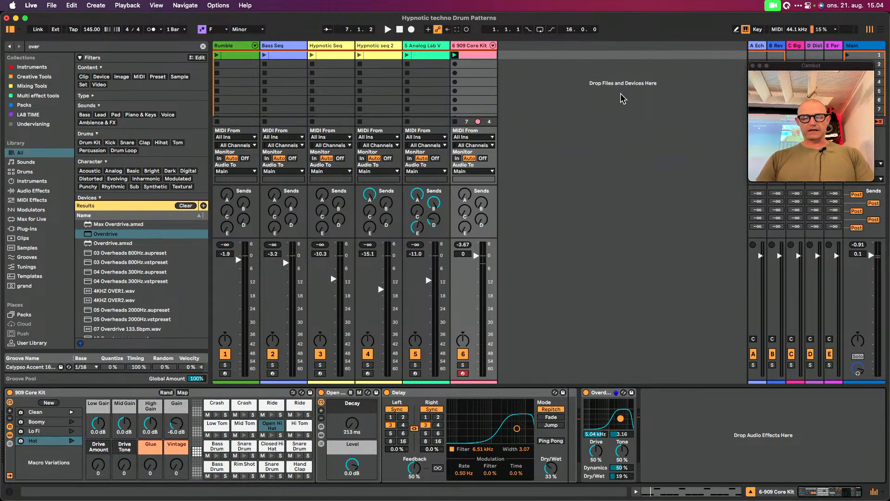
Find the stock Compressor by searching for "compr" and add it after the Overdrive on the 909 Core Kit track
key(super+f)
text(com)
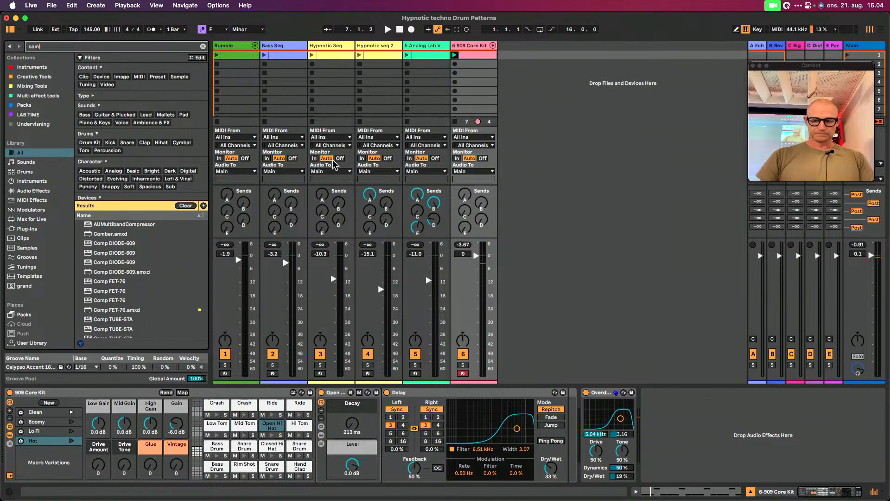
text(pr)
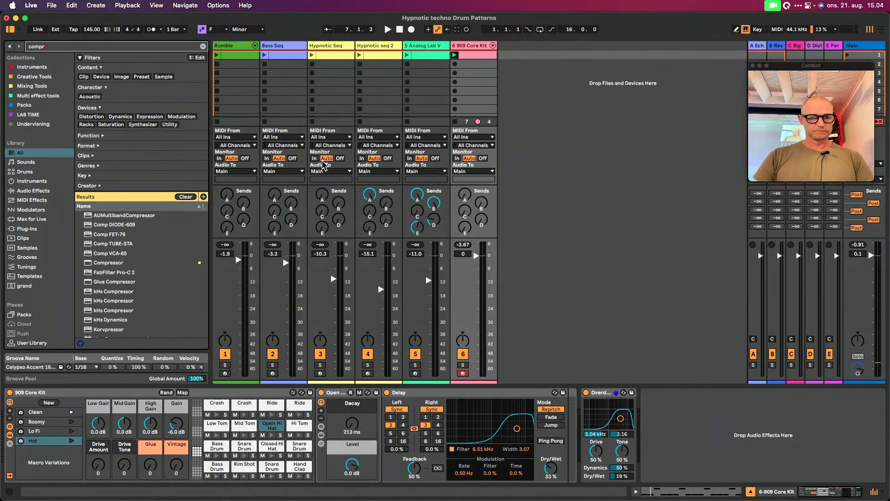
drag(108, 264, 634, 410)
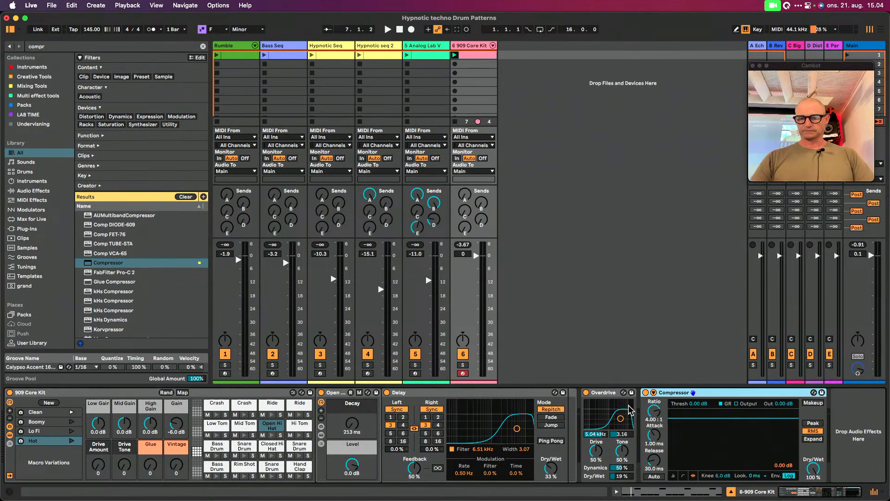
Sidechain the Compressor to the Rumble track, tapping its Rumble Delay rack's Dry chain Pre FX
click(653, 392)
click(661, 417)
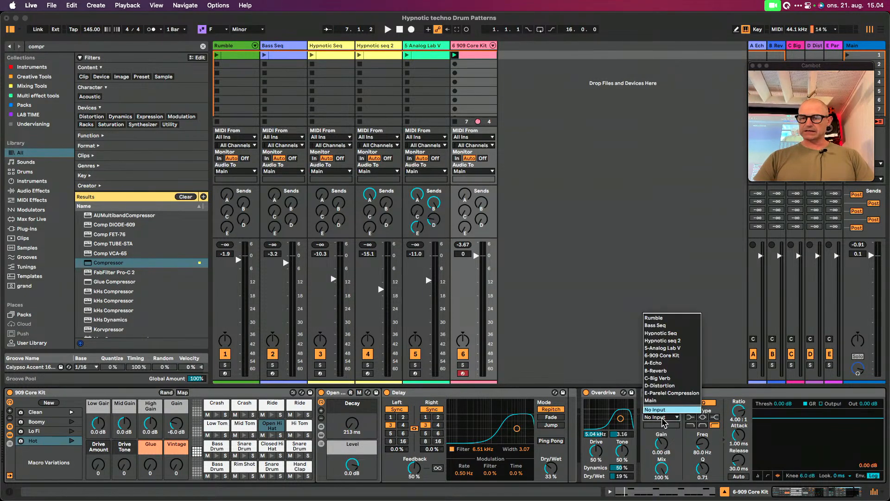
click(666, 324)
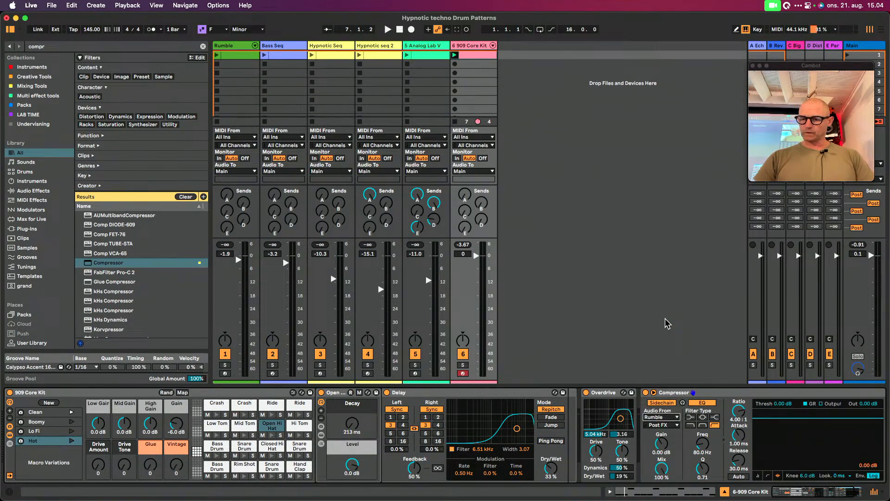
click(661, 424)
scroll(650, 240, down, 5)
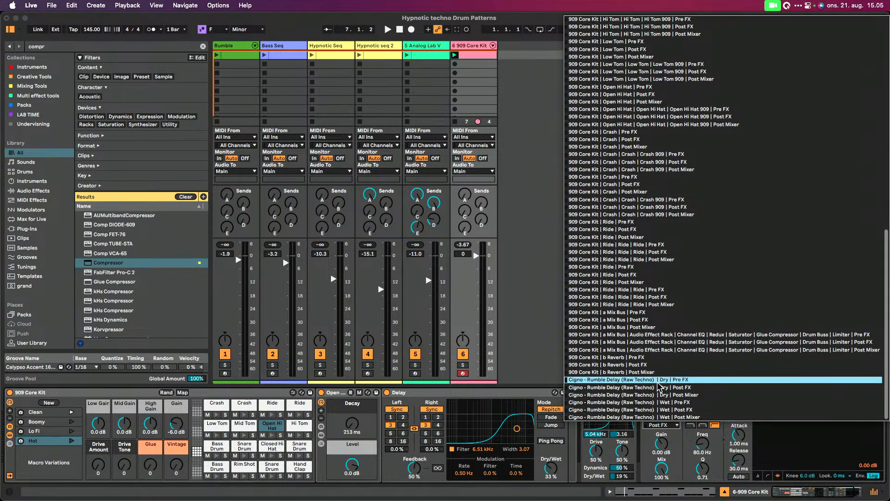
click(683, 381)
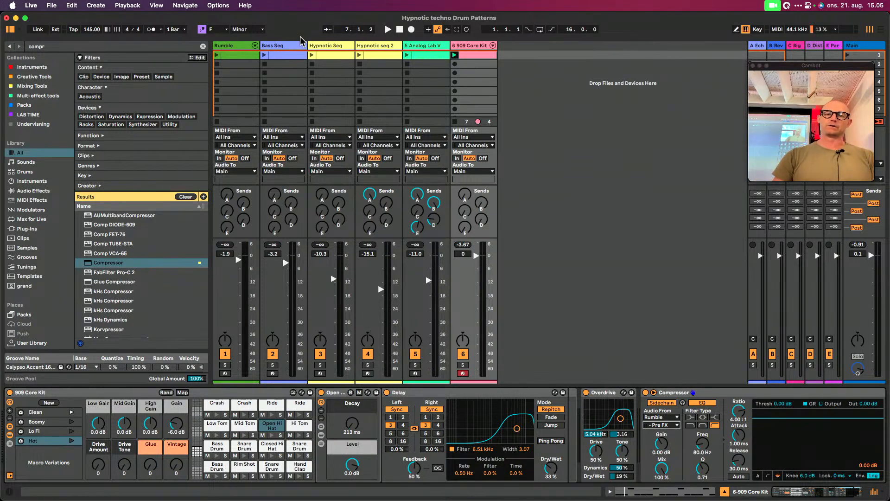
Stop the 909 Core Kit clip, play the Rumble clip, and examine the Dry and Wet chains of its Rumble Delay rack
click(455, 122)
click(217, 55)
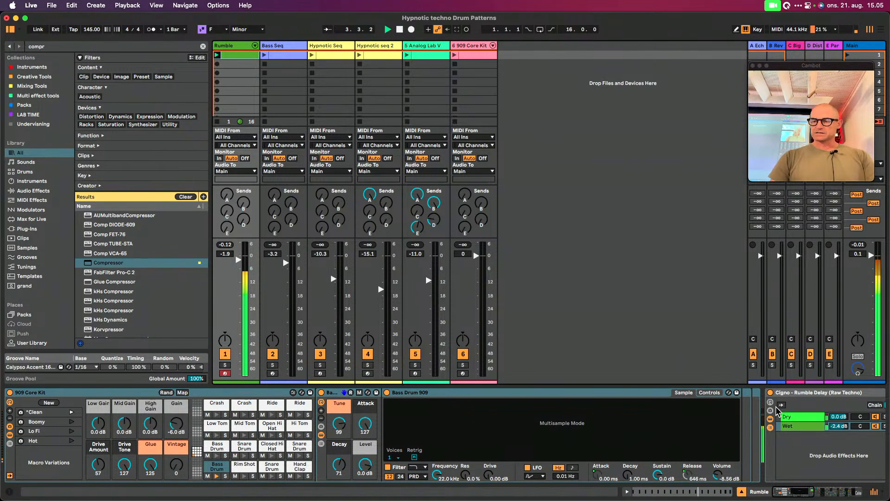
scroll(778, 411, right, 5)
scroll(776, 410, right, 15)
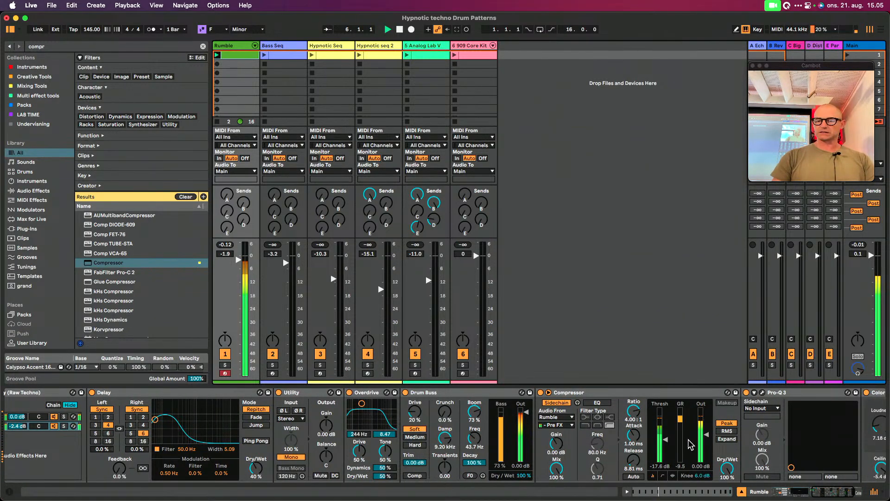
scroll(340, 416, left, 10)
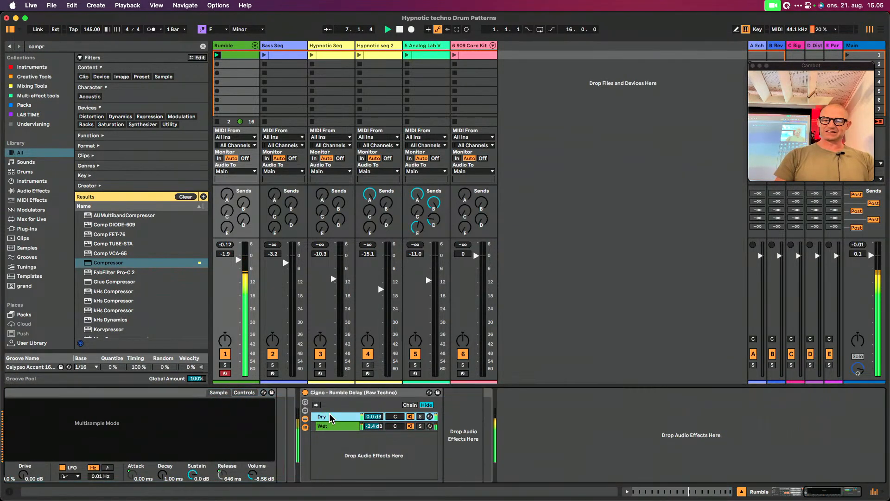
click(410, 426)
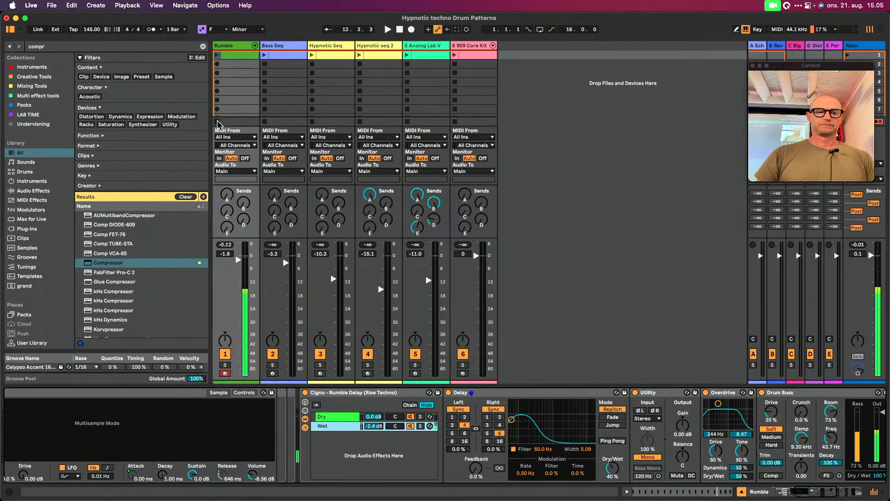
Set the kit Compressor's sidechain EQ frequency to 305 Hz, and run the Rumble clip with the 909 Core Kit track soloed
click(468, 46)
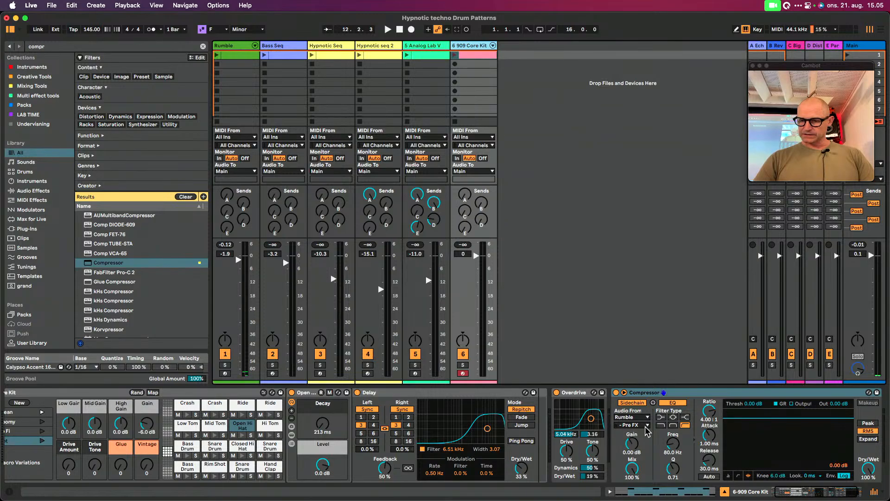
drag(673, 443, 673, 431)
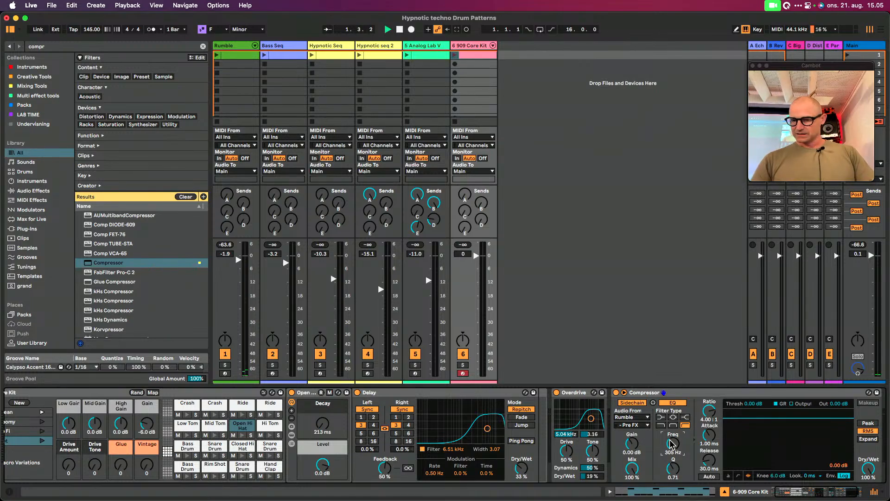
click(215, 59)
click(462, 365)
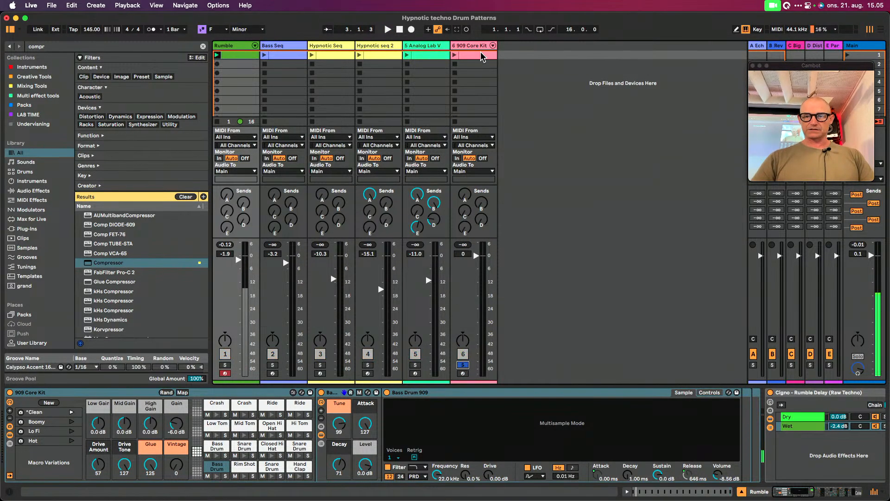
click(482, 57)
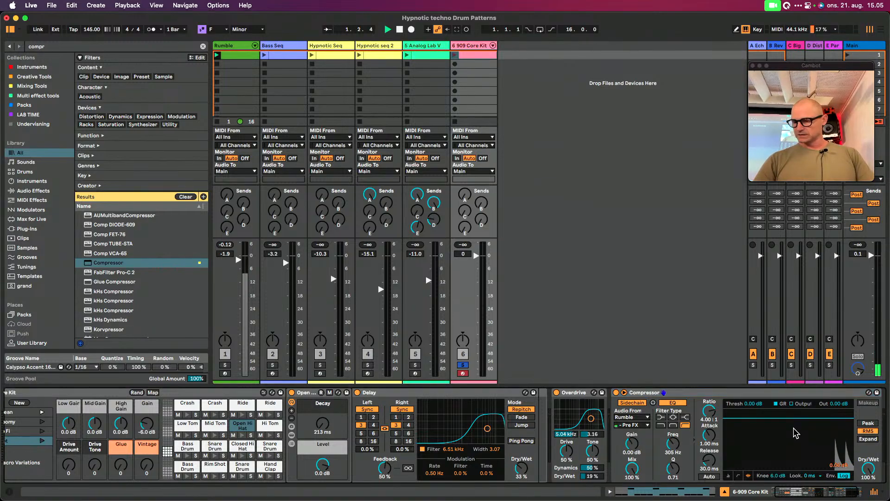
Lower the Compressor's threshold to -37.1 dB while playing the hi-hat clip against the kick sidechain
drag(799, 417, 799, 419)
drag(800, 452, 799, 451)
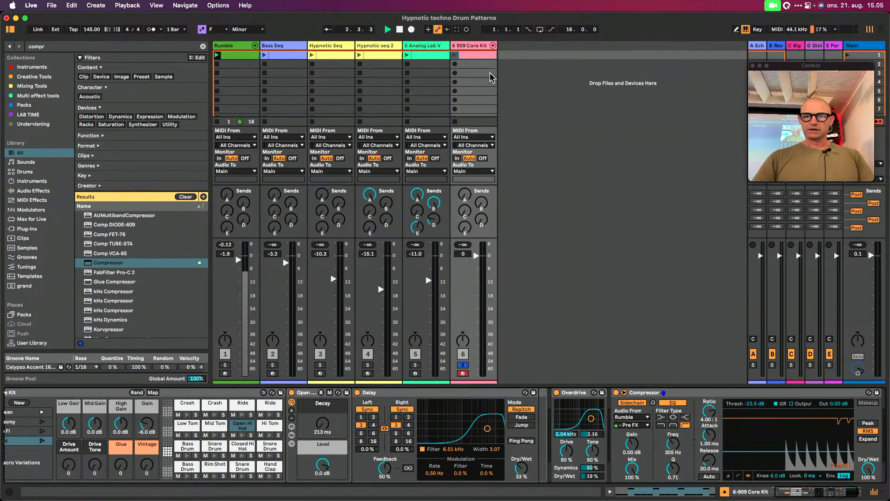
click(453, 55)
drag(749, 420, 770, 459)
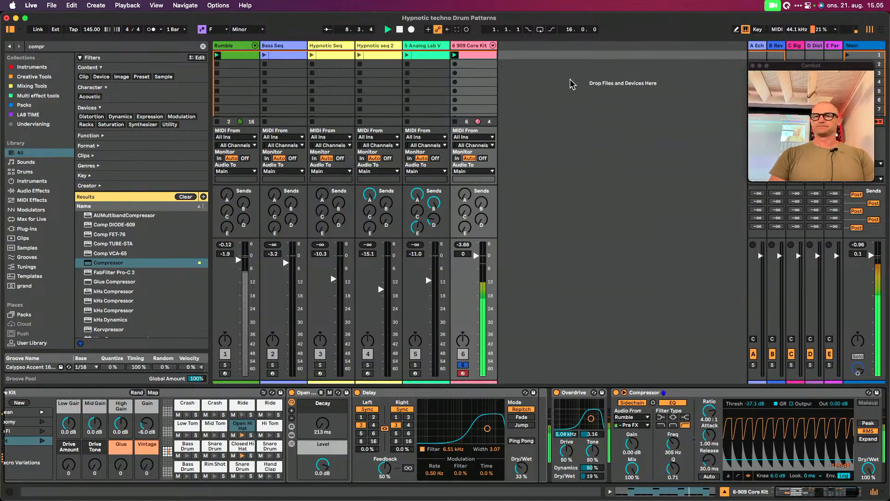
Rename the 909 Core Kit track as Hihats, keeping its track number in front
key(super+r)
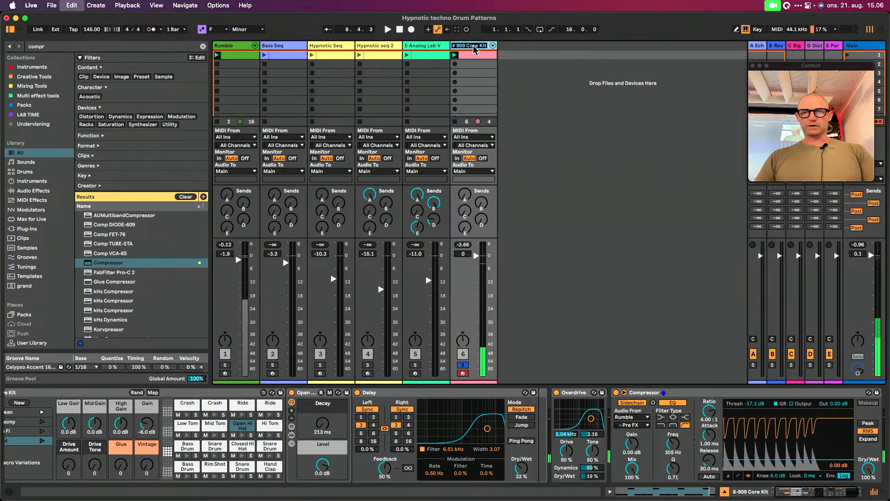
text(Hi)
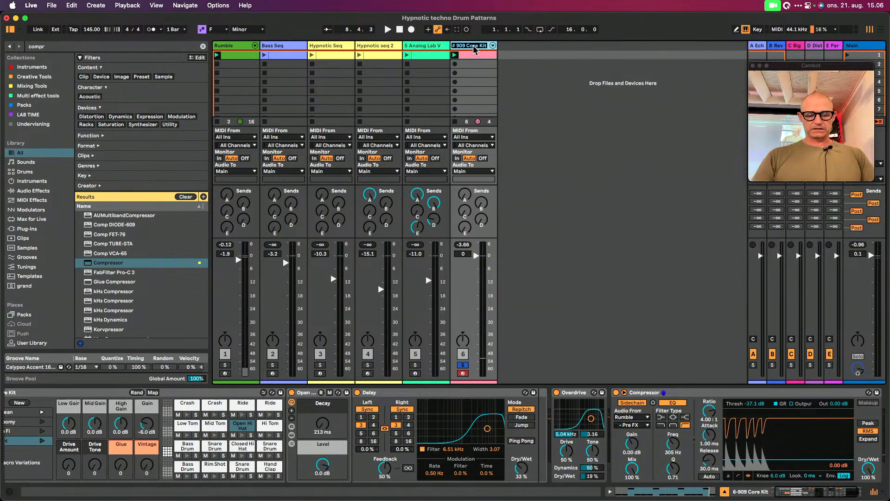
text(g)
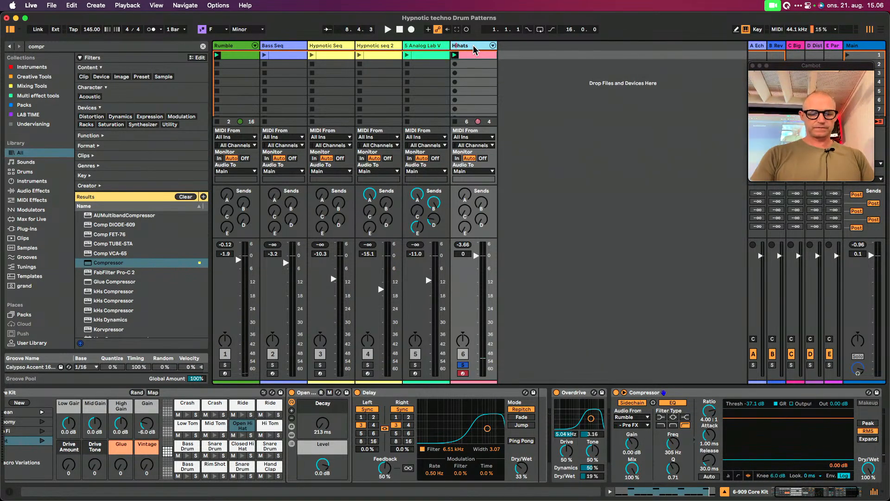
key(Return)
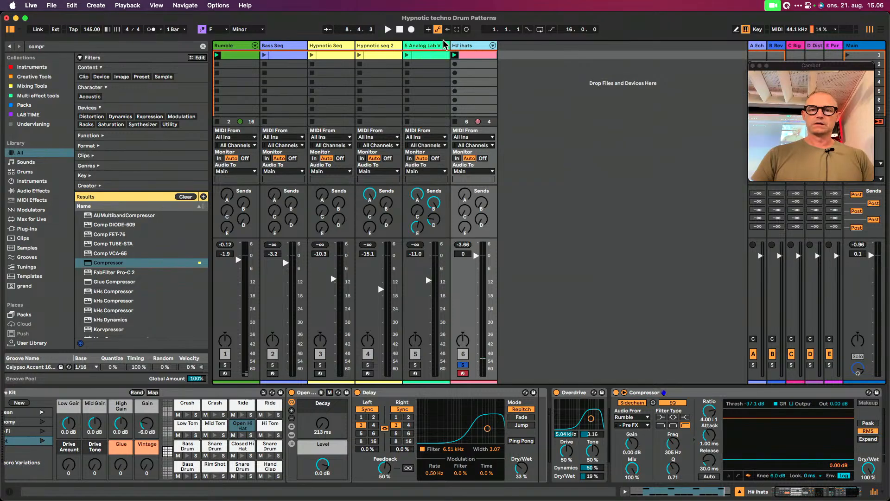
key(super+r)
key(Left)
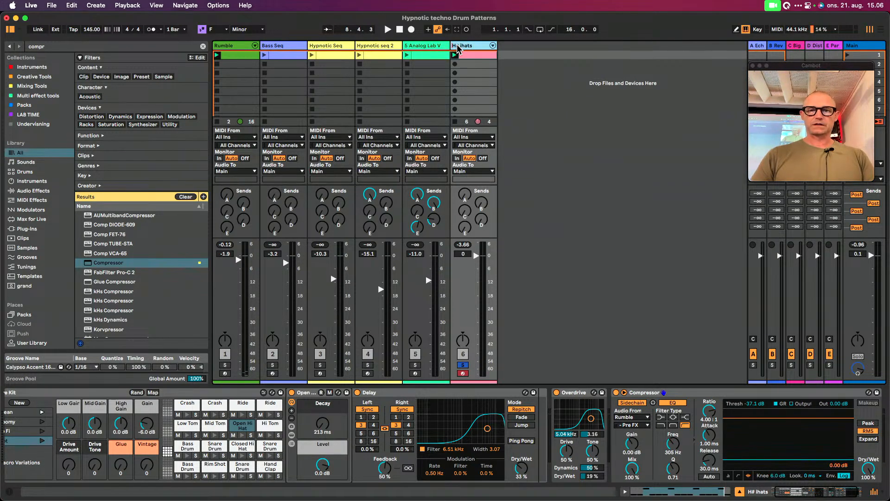
key(Delete)
key(Return)
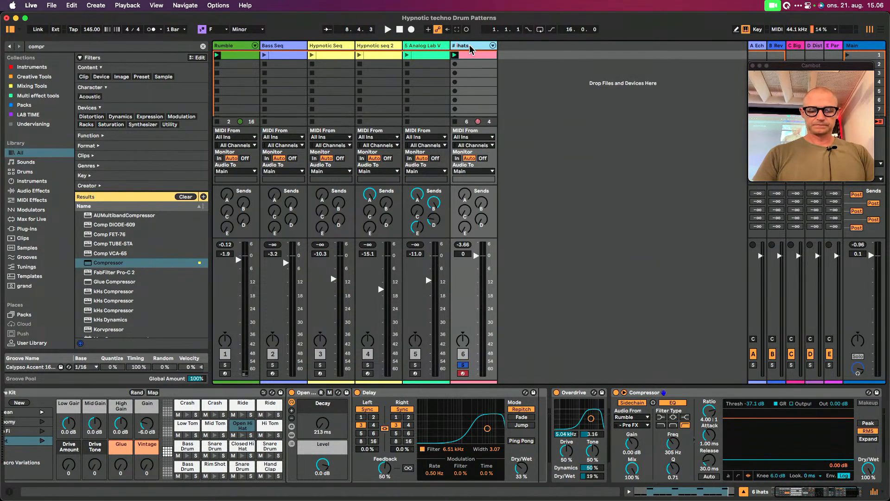
key(Return)
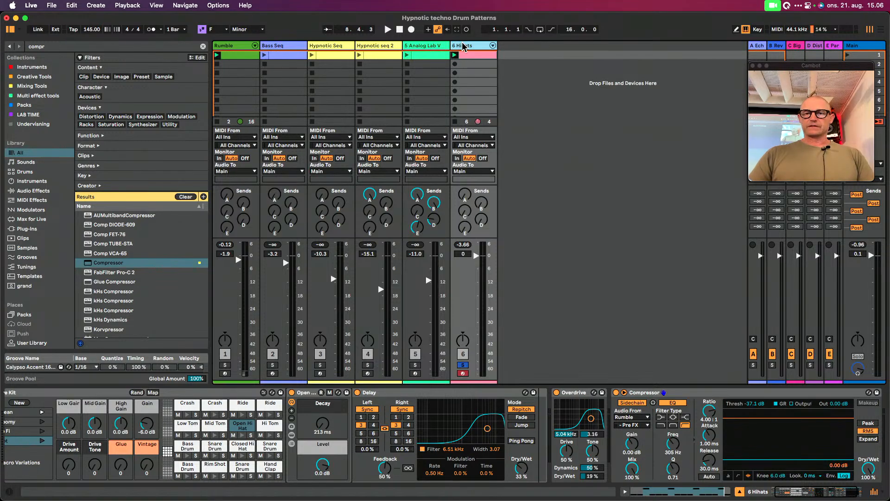
Make a copy of the Hihats track without its clip and name the copy Ride
key(super+d)
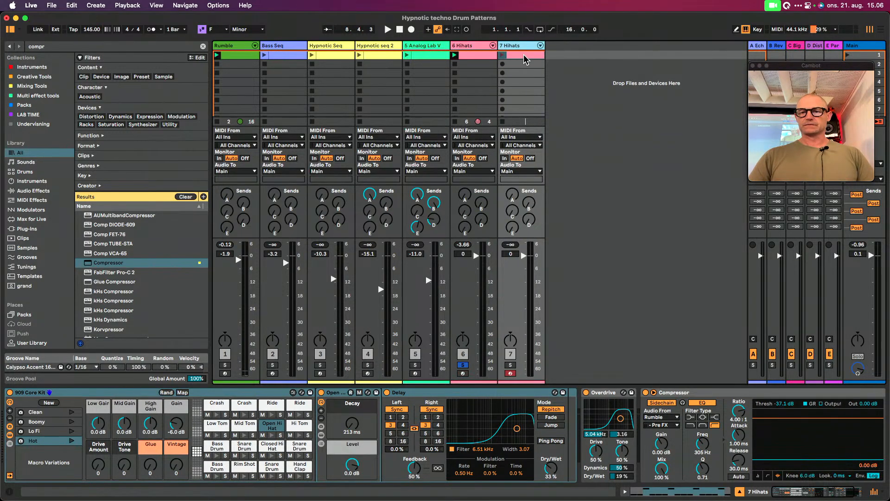
key(Delete)
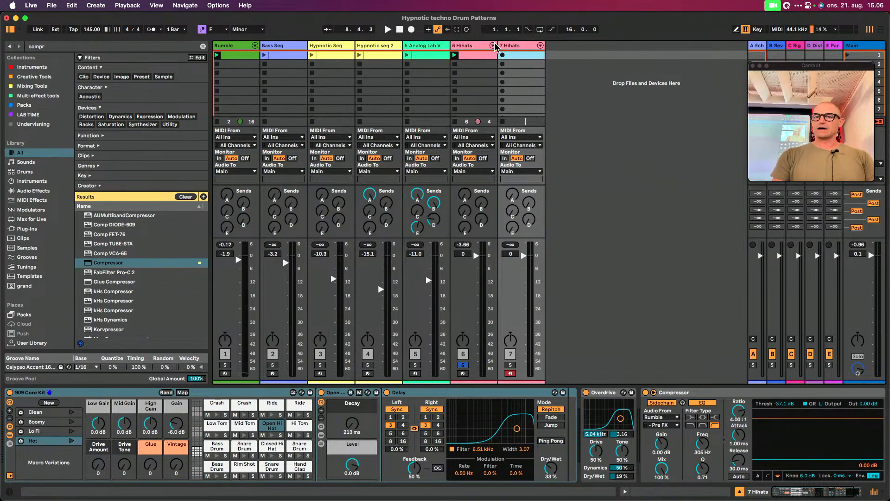
click(511, 46)
key(super+r)
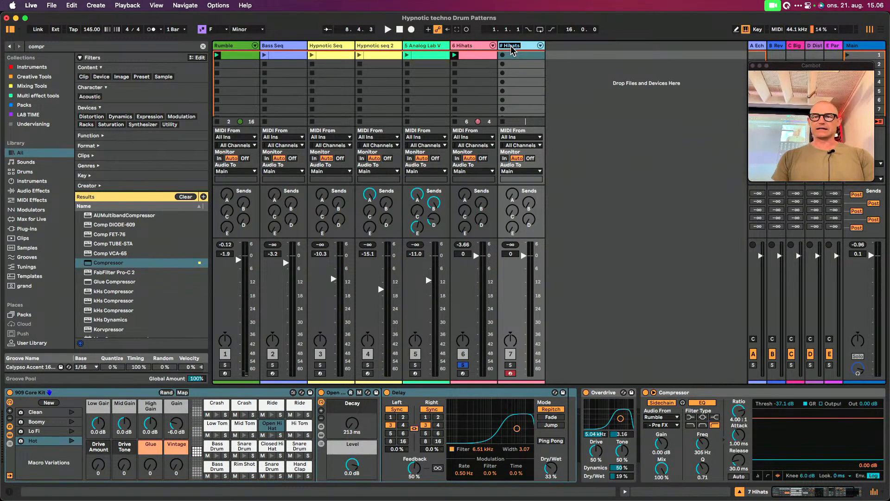
key(Right)
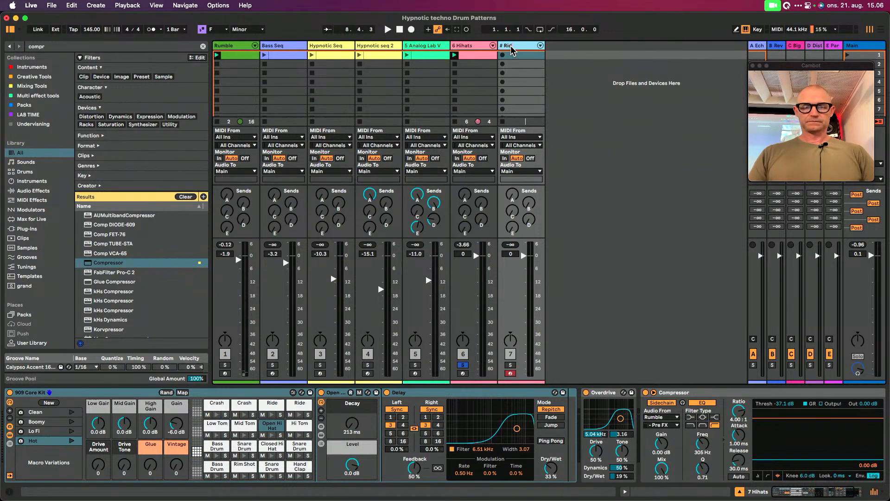
key(Return)
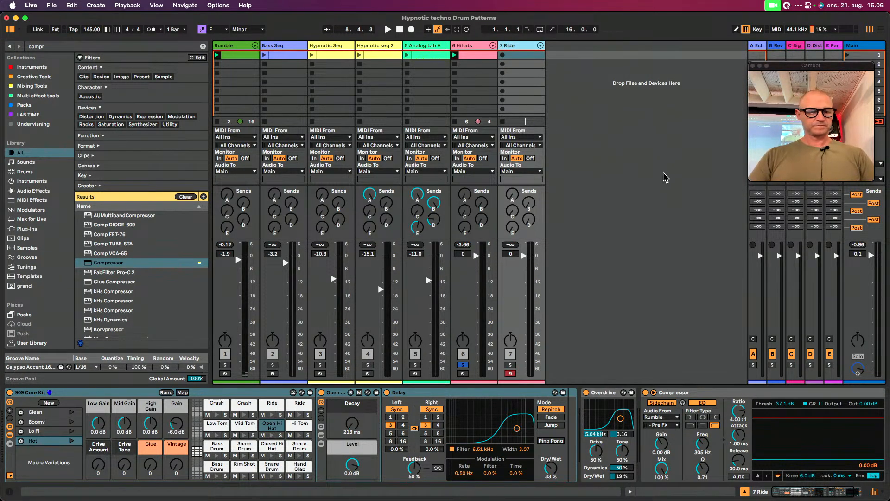
Solo the Ride track and audition the two Ride pads of its 909 Core Kit
click(299, 415)
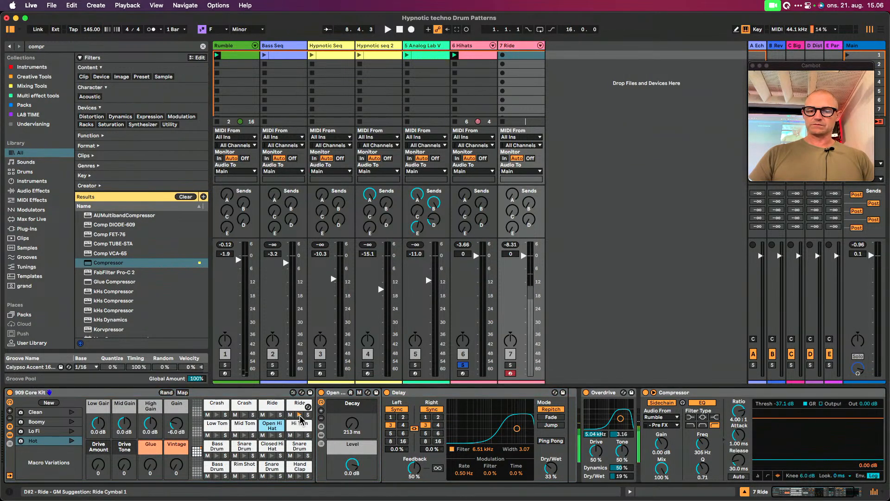
click(512, 365)
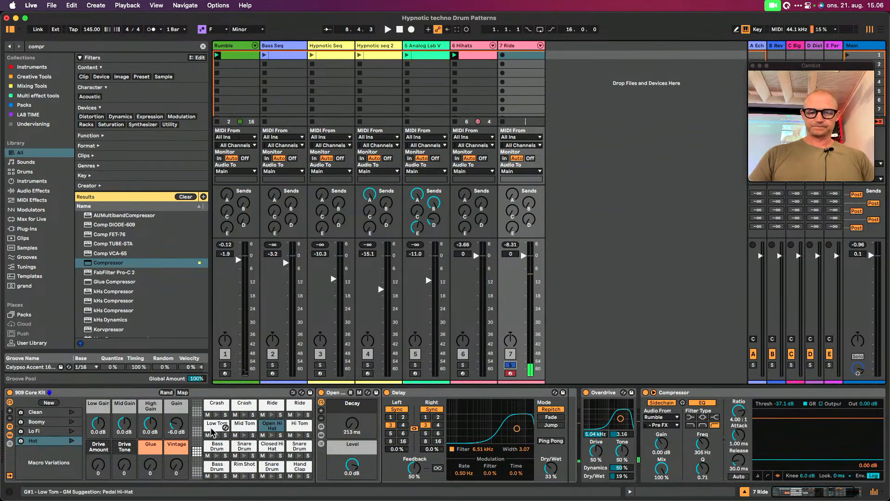
click(298, 412)
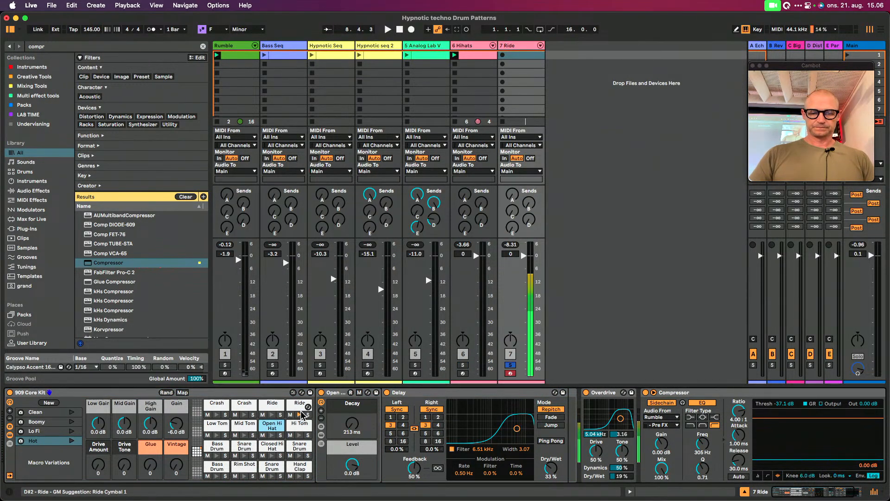
click(271, 414)
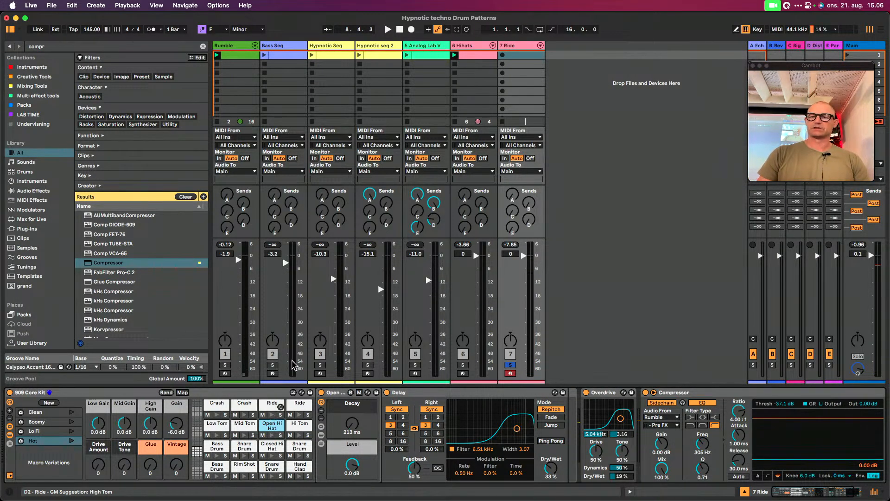
Create a one-bar clip on the Ride track with a sixteenth-note ride hit (D2) on all four beats, and launch it
double_click(520, 55)
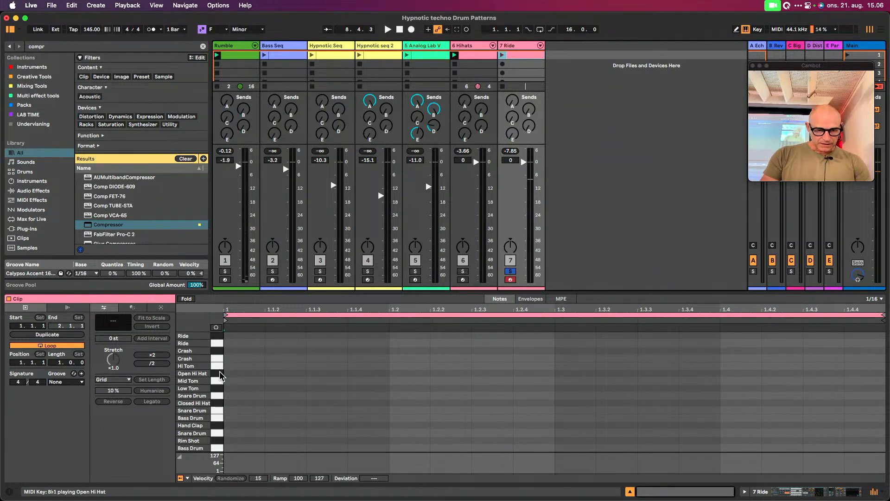
double_click(231, 344)
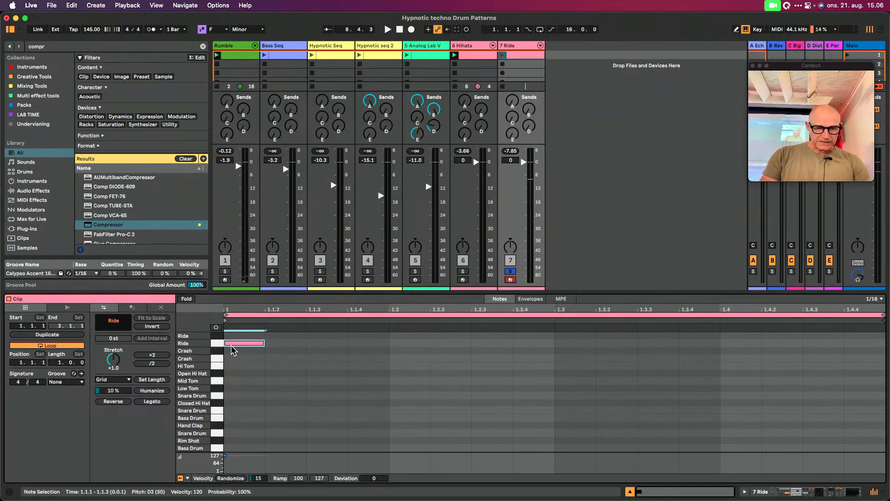
key(super+d)
key(super+d)
key(super+d)
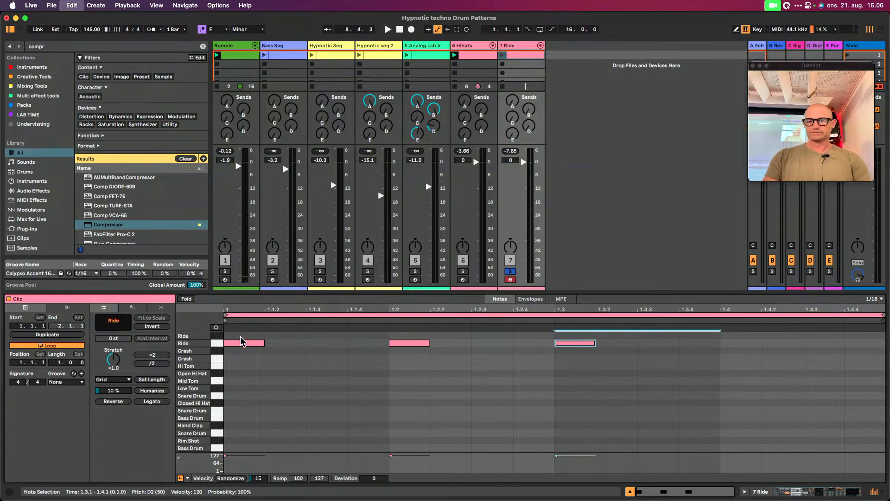
click(503, 56)
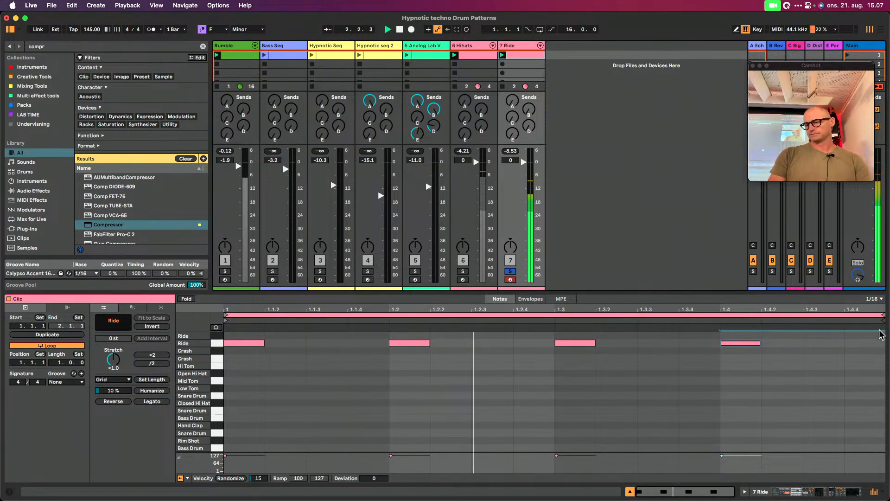
Set the Ride track's Overdrive filter to 9.38 kHz with width 0.68, and its Delay filter to 4.87 kHz with width 5.53
click(841, 494)
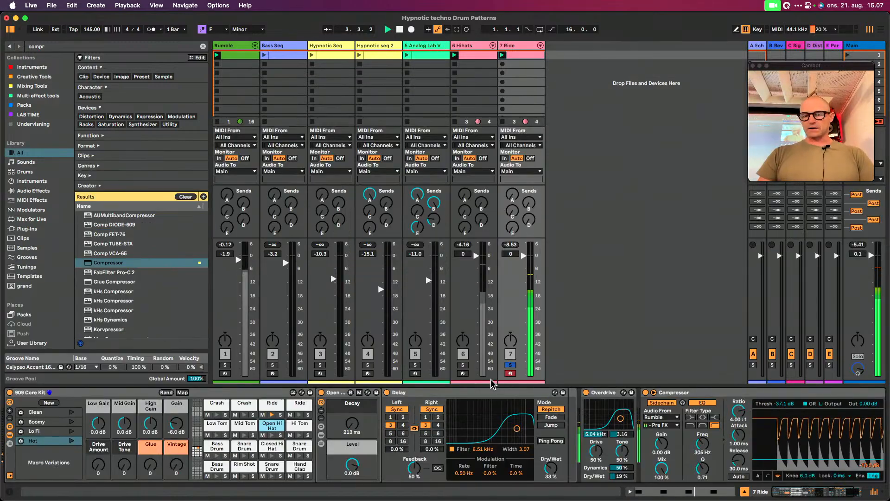
mouse_move(620, 419)
mouse_down()
mouse_move(603, 418)
mouse_move(619, 426)
mouse_up()
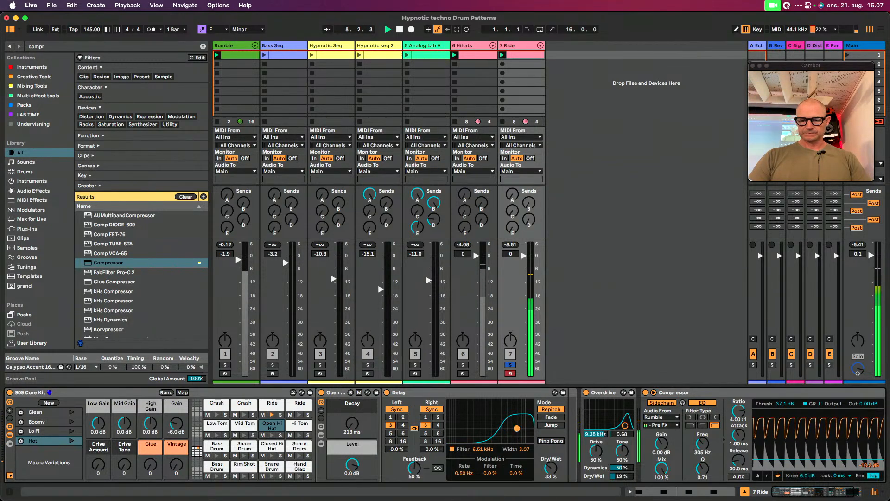
drag(512, 416, 513, 417)
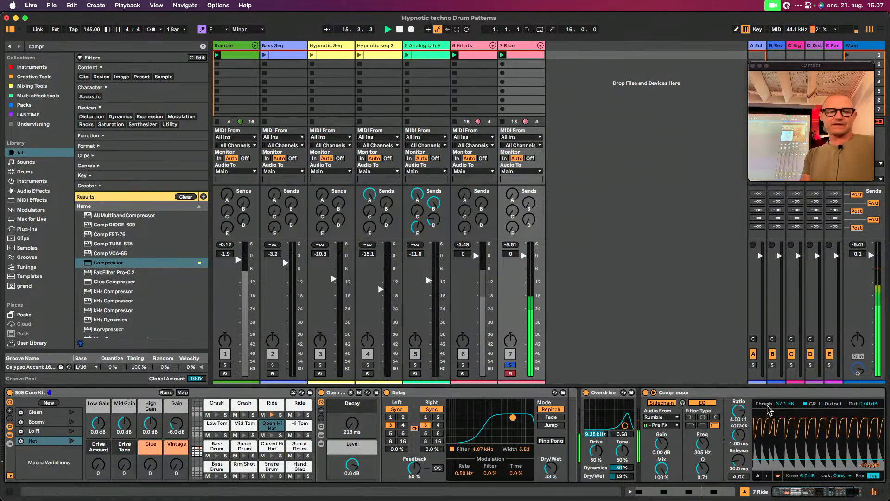
Listen to the Rumble track soloed from the start and examine its bass drum pattern, ending with the solo off
click(225, 365)
key(space)
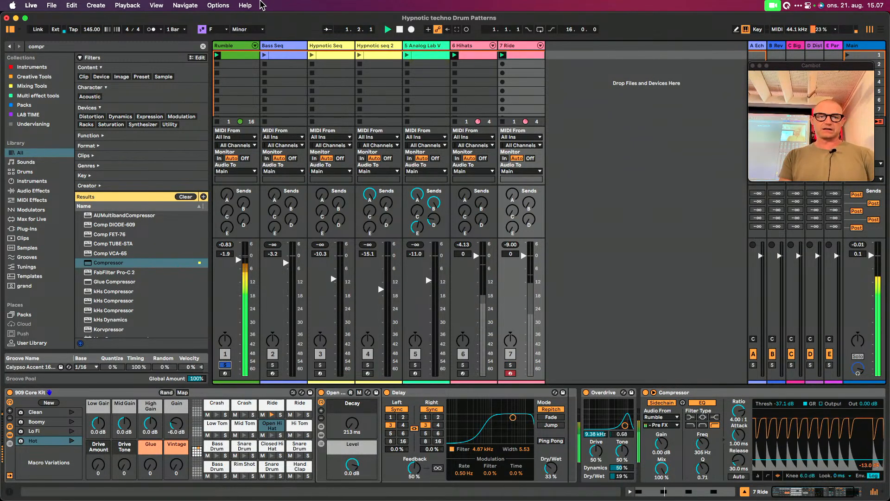
double_click(234, 56)
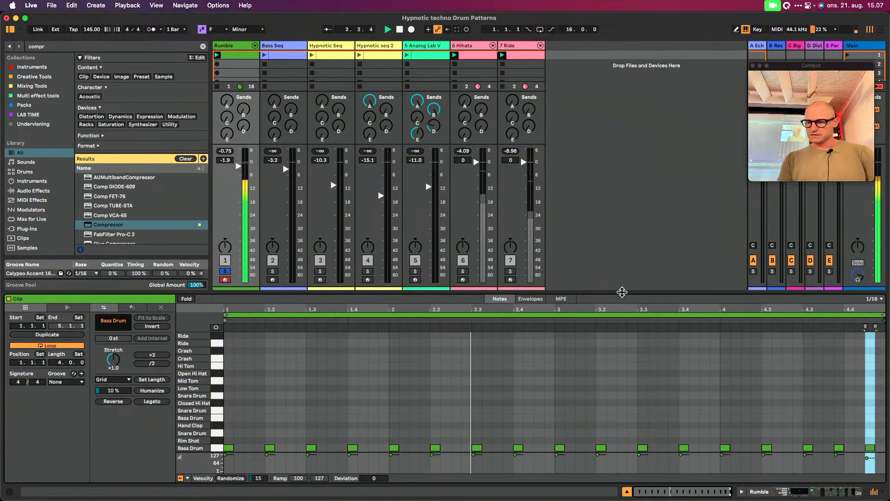
click(868, 448)
click(848, 424)
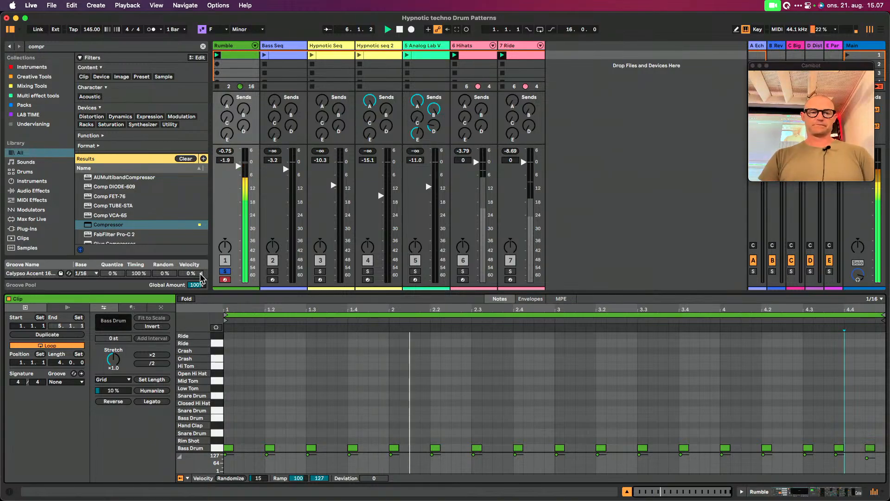
click(225, 271)
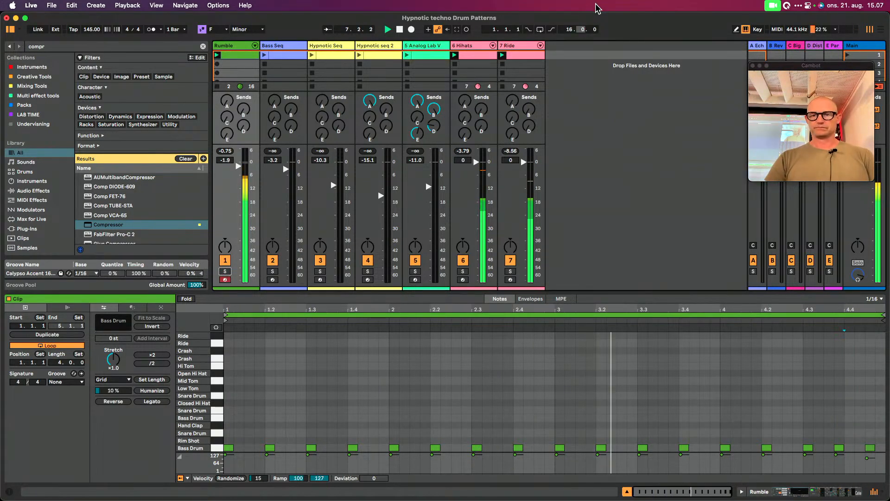
Lower the Hihats track volume to -11.0 dB and the Ride track volume to -10.2 dB, and restart playback
click(469, 46)
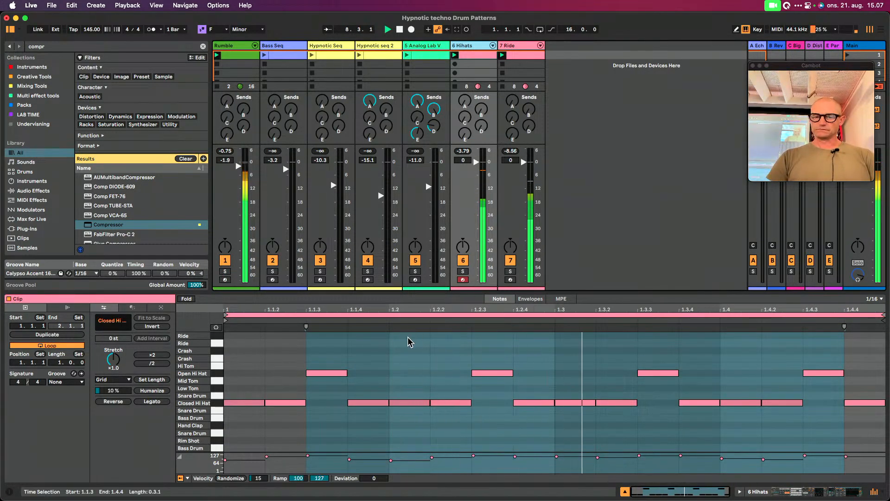
drag(482, 181, 482, 211)
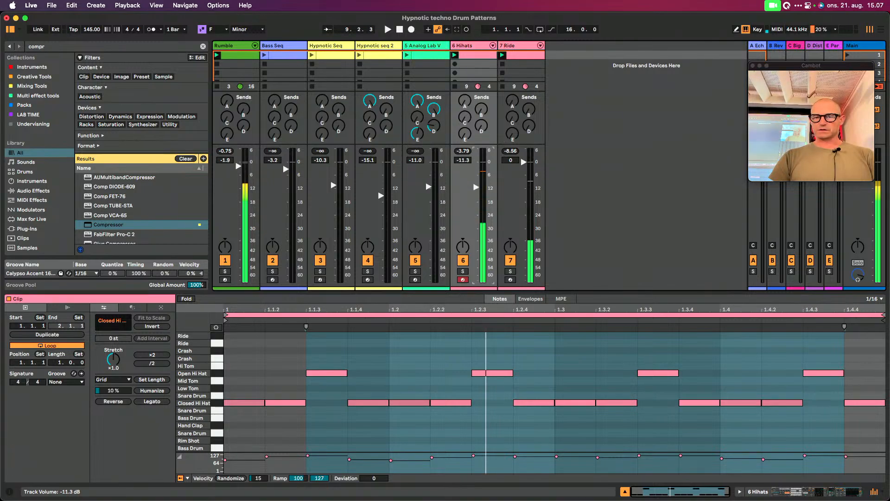
drag(522, 162, 477, 187)
key(space)
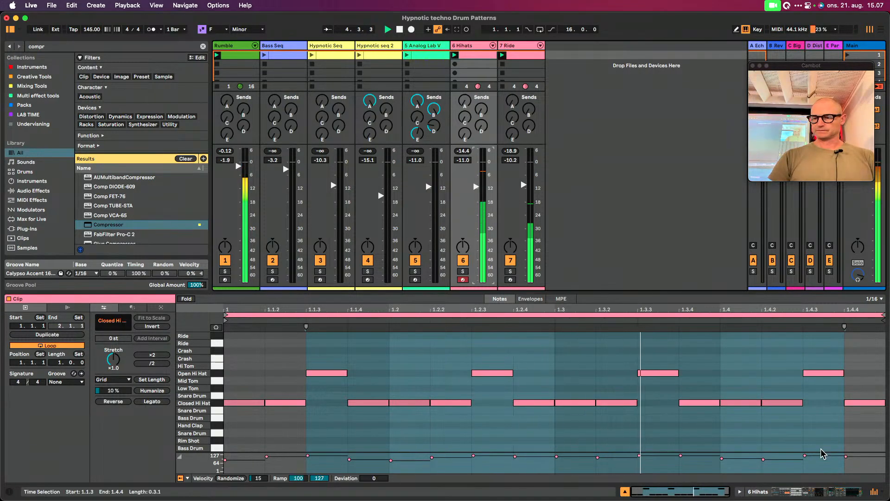
Raise the Compressor output to 5.62 dB on Hihats and 3.94 dB on Ride, with Ride's attack at 0.04 ms
click(840, 492)
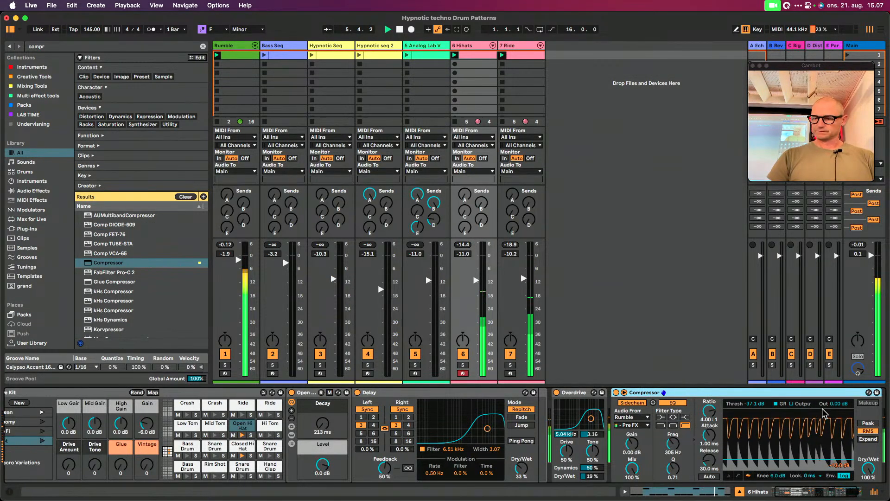
drag(838, 405, 838, 392)
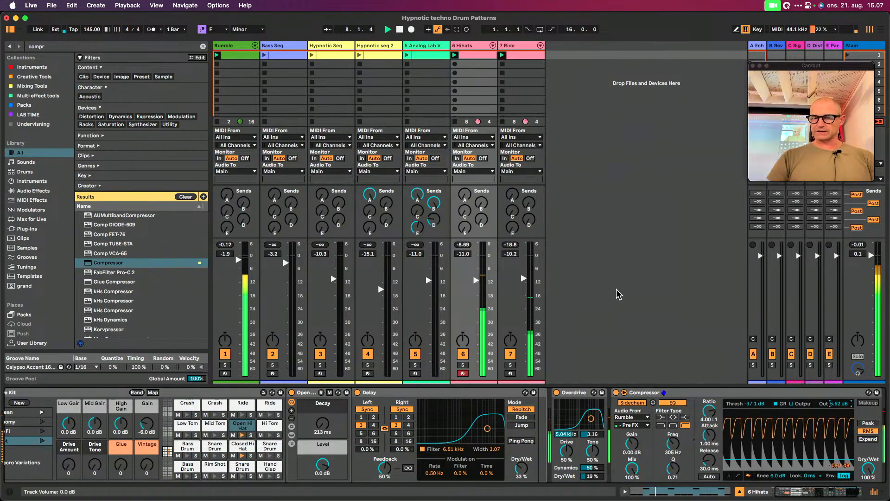
click(518, 50)
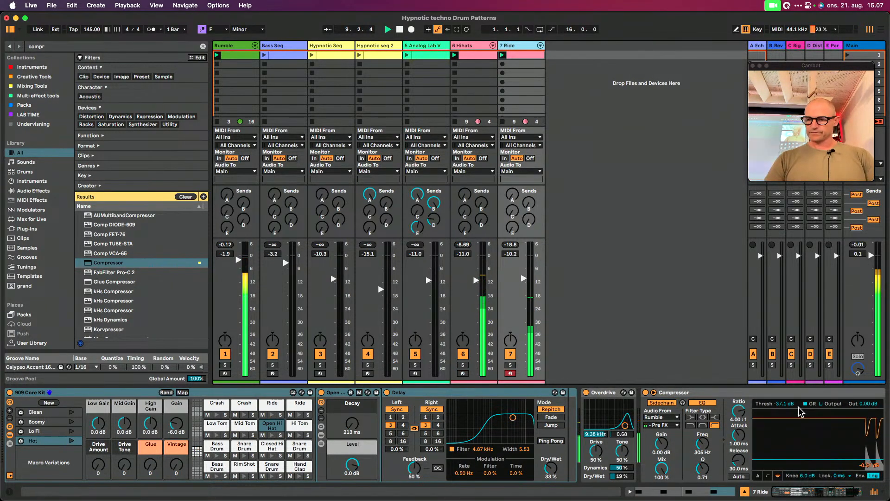
drag(738, 438, 738, 448)
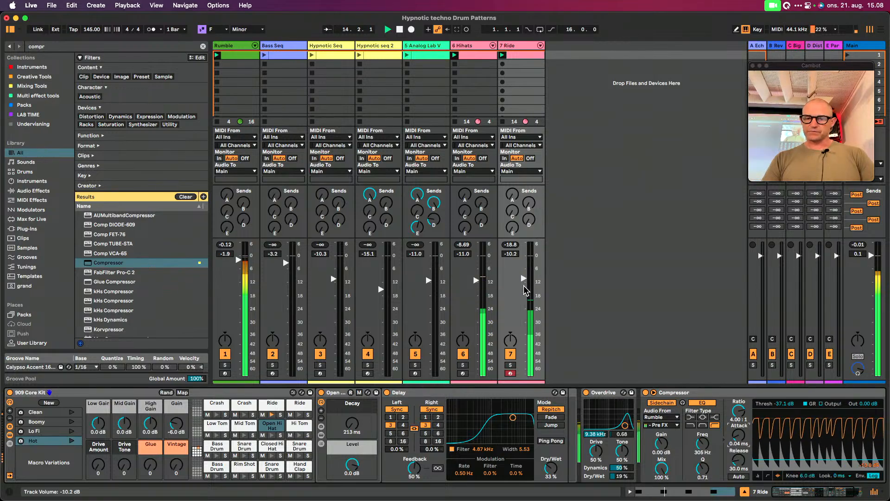
scroll(792, 420, right, 3)
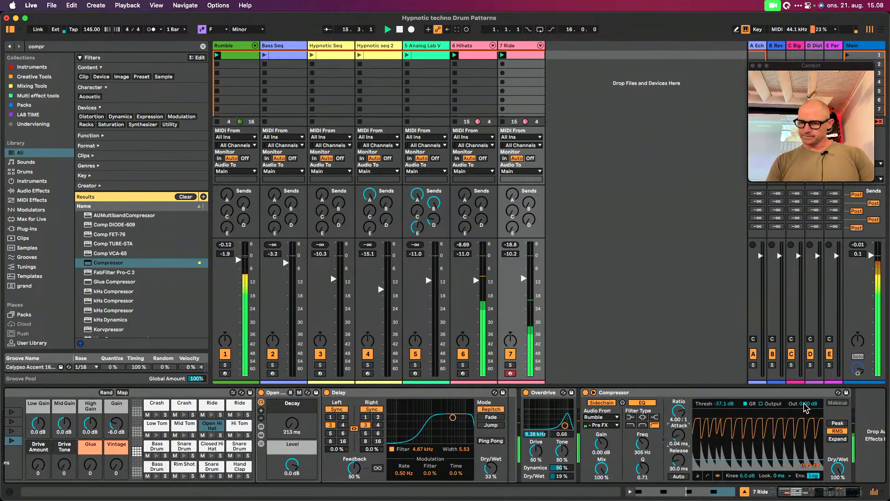
drag(805, 409, 804, 410)
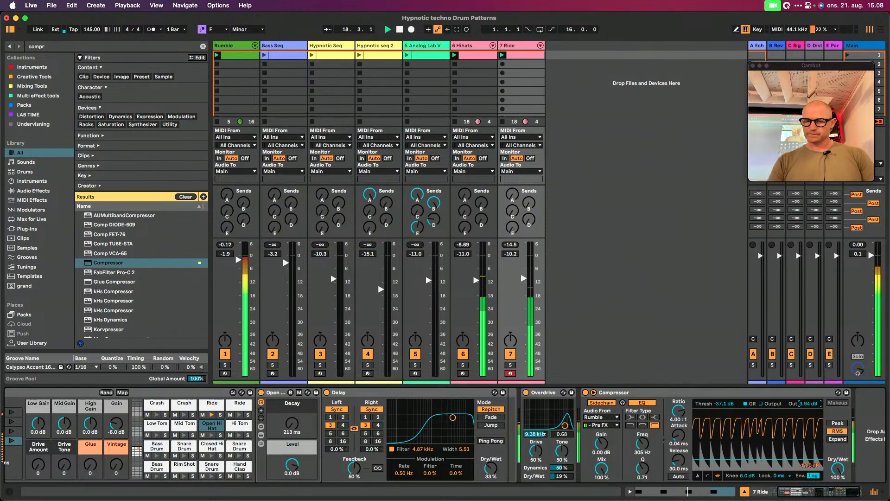
Stop playback and stop the clips on the Hihats and Ride tracks
key(space)
click(455, 64)
click(503, 121)
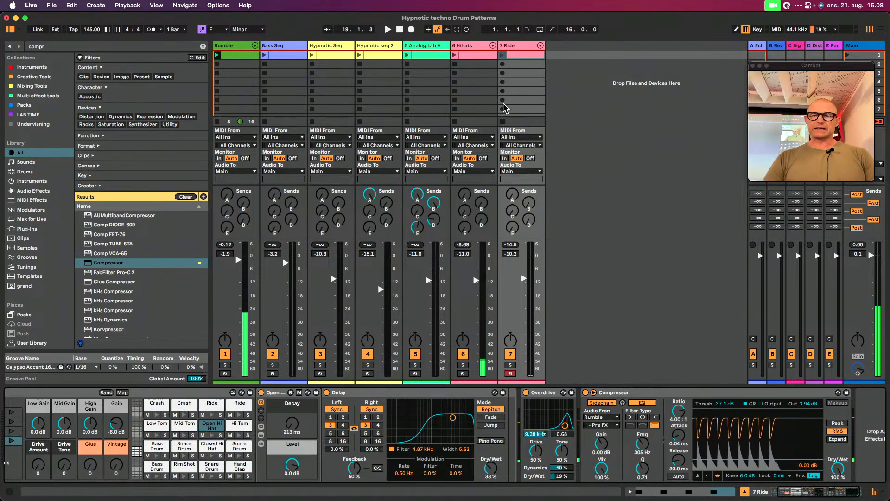
Make a green copy of the Ride track without its clip and name it Perc, keeping the track number in front
click(512, 46)
key(super+d)
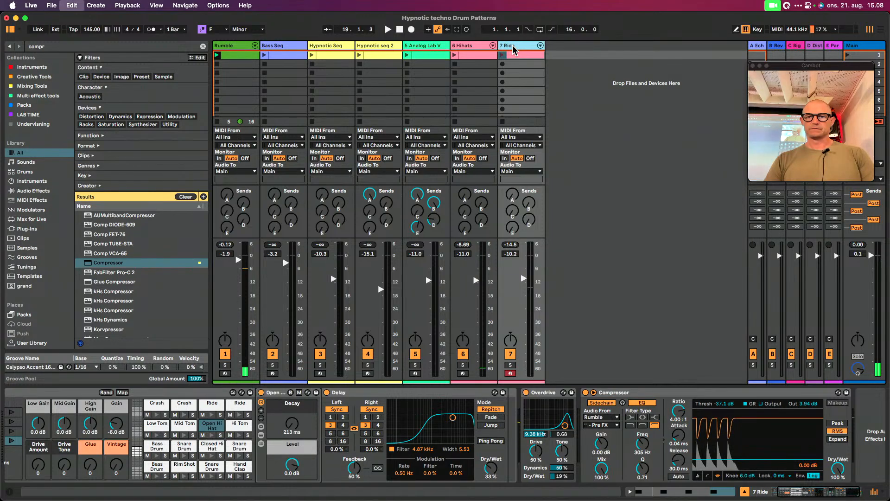
click(568, 56)
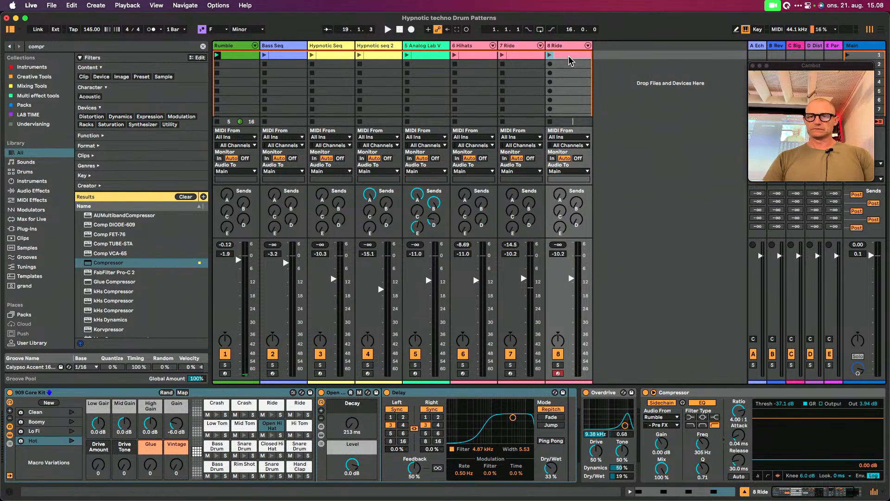
click(570, 46)
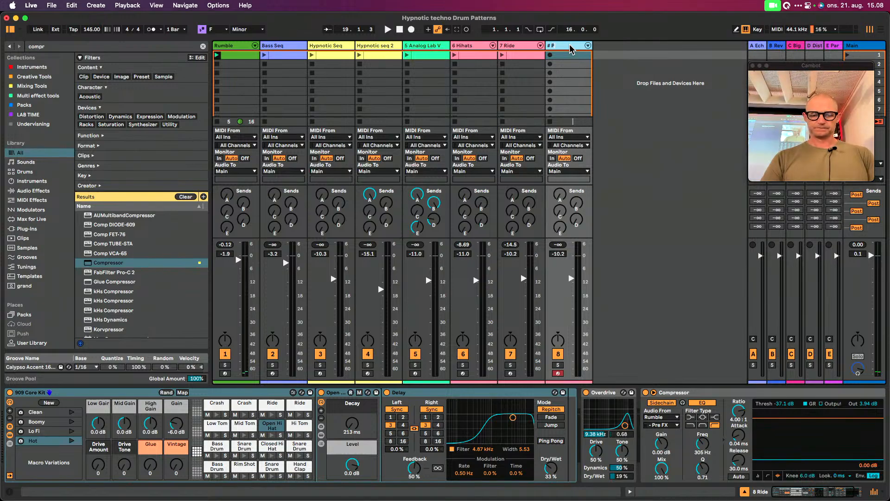
key(Return)
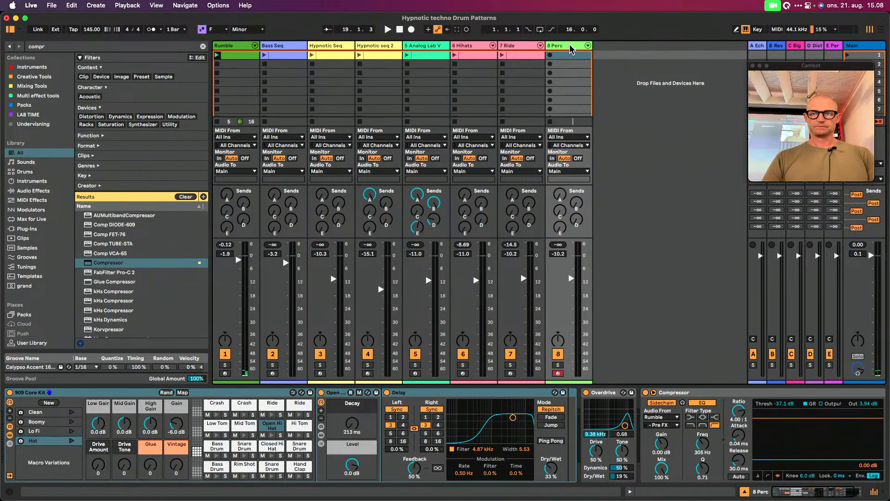
Create a one-bar clip on the Perc track with a hand clap at 1.1.1, and launch it alongside the Rumble clip
double_click(572, 56)
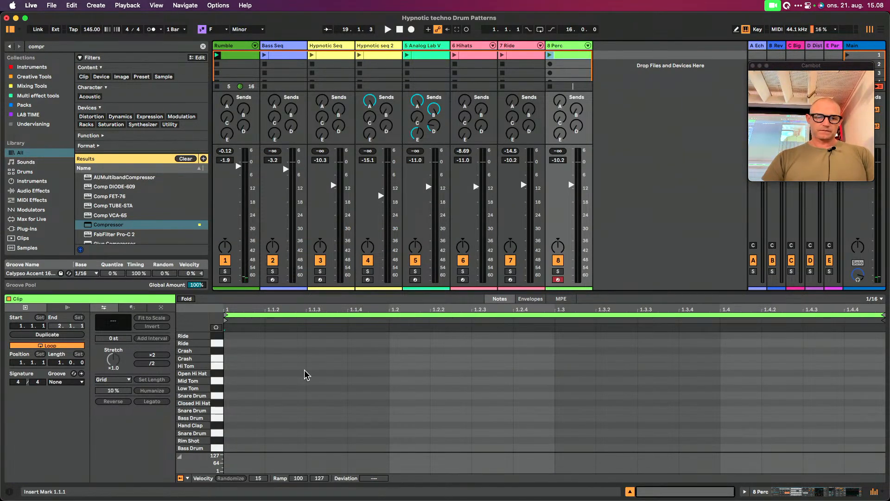
double_click(241, 425)
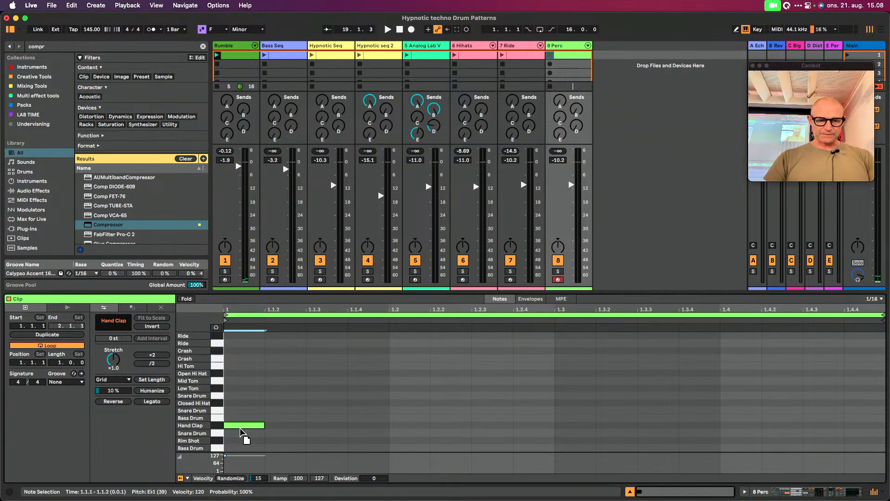
click(549, 55)
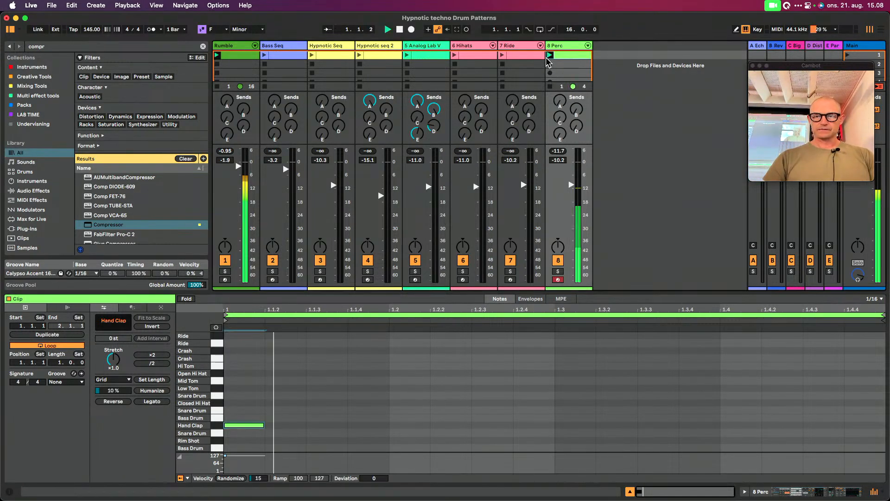
Rearrange the Perc clip's sixteenth-note hand claps so that they sit at 1.1.2 and 1.2.3
double_click(366, 425)
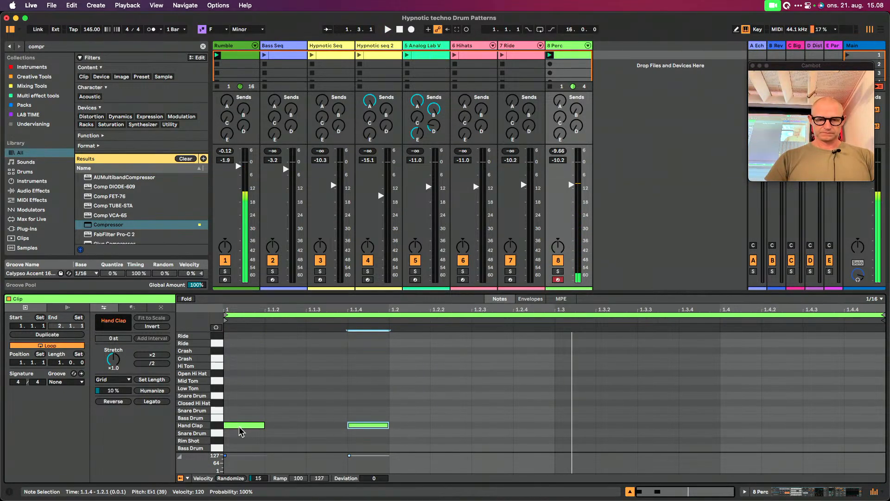
drag(240, 431, 288, 432)
double_click(369, 425)
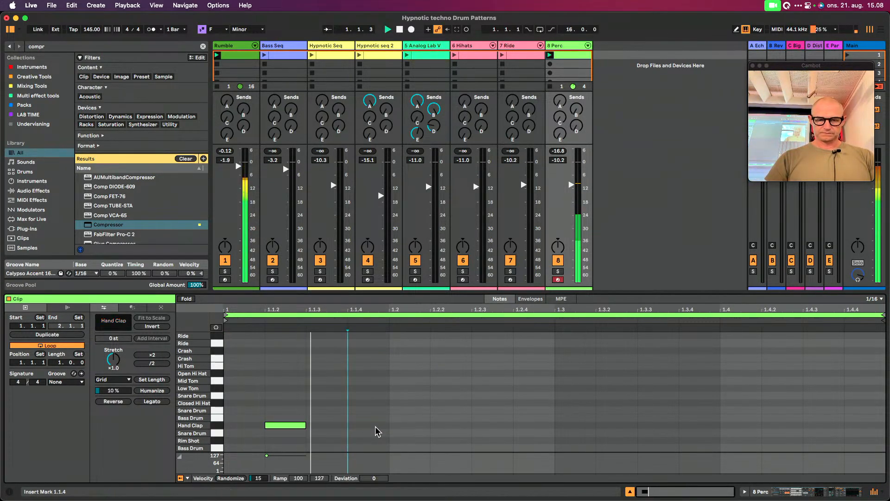
double_click(486, 426)
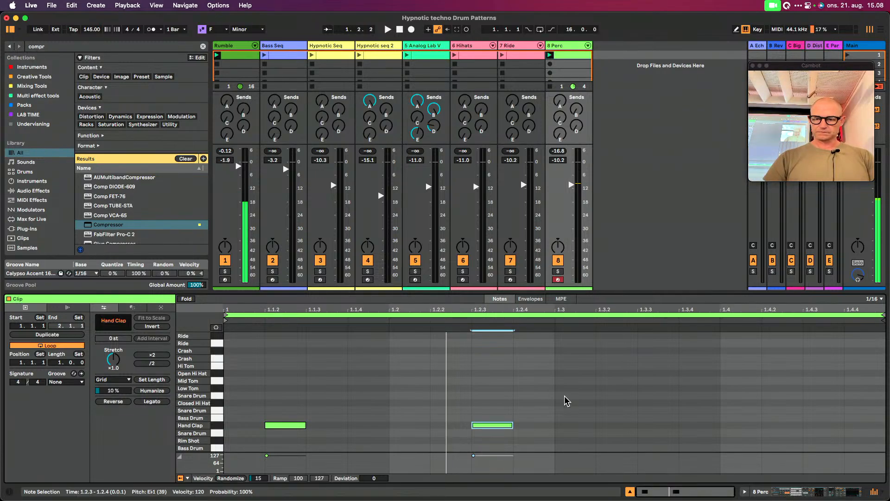
Duplicate the Perc clip's two hand claps to 1.3.2 and 1.4.3 and play the pattern
key(ctrl+a)
key(ctrl+d)
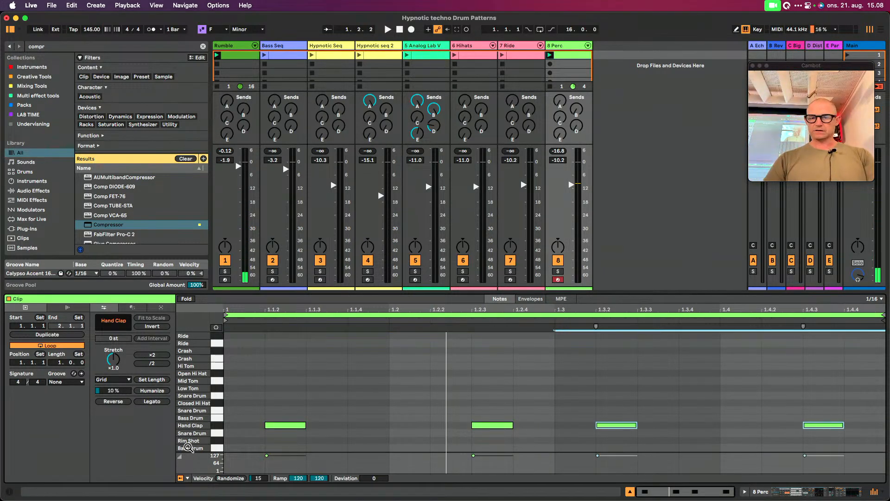
key(space)
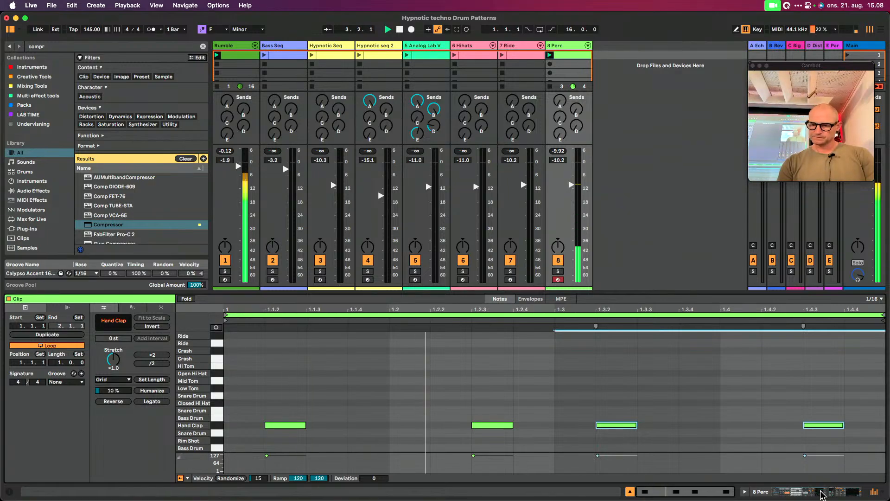
Set the Perc track's Overdrive filter to 7.63 kHz with a bandwidth of 2.98, and the Hand Clap pad's level to -3.762 dB
click(823, 494)
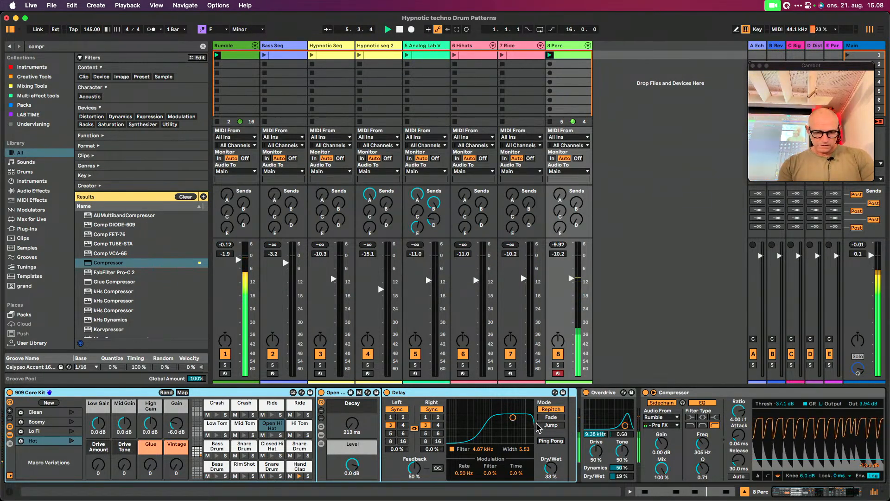
drag(624, 425, 624, 419)
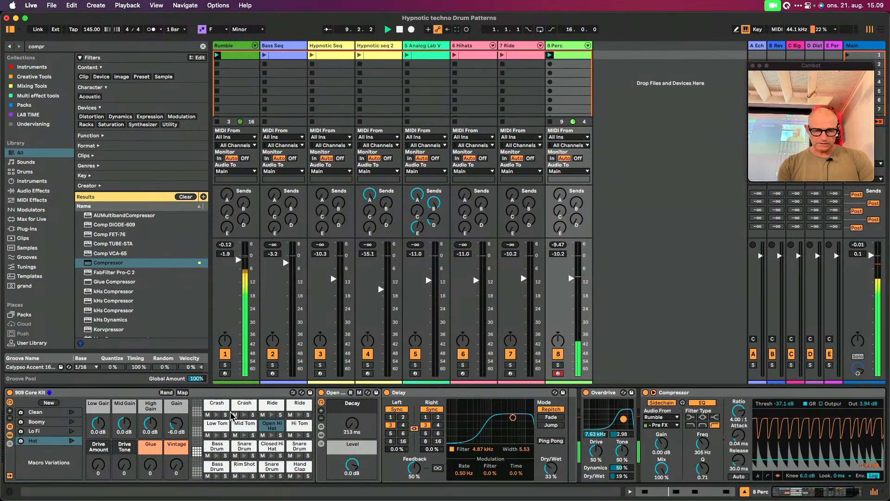
click(301, 468)
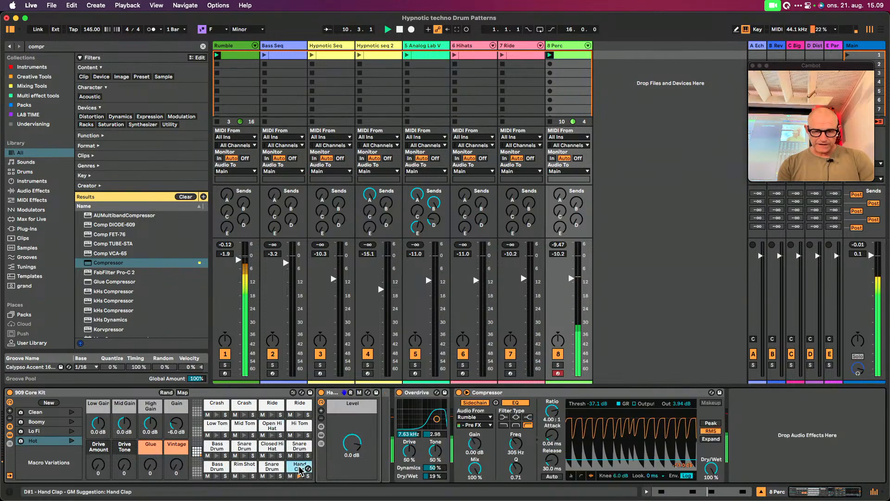
drag(346, 447, 345, 453)
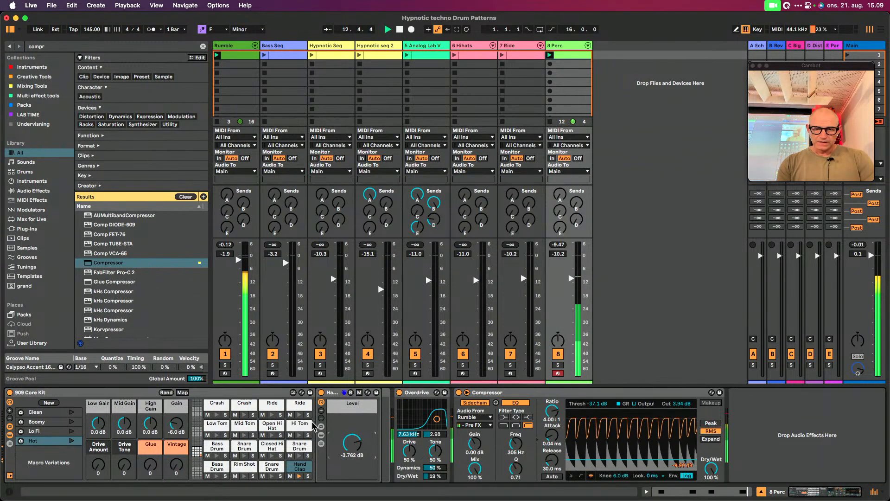
Switch the Hand Clap 909 sample to 1-Shot and shorten it to its opening transient, with a 64.0 ms fade-out
click(320, 435)
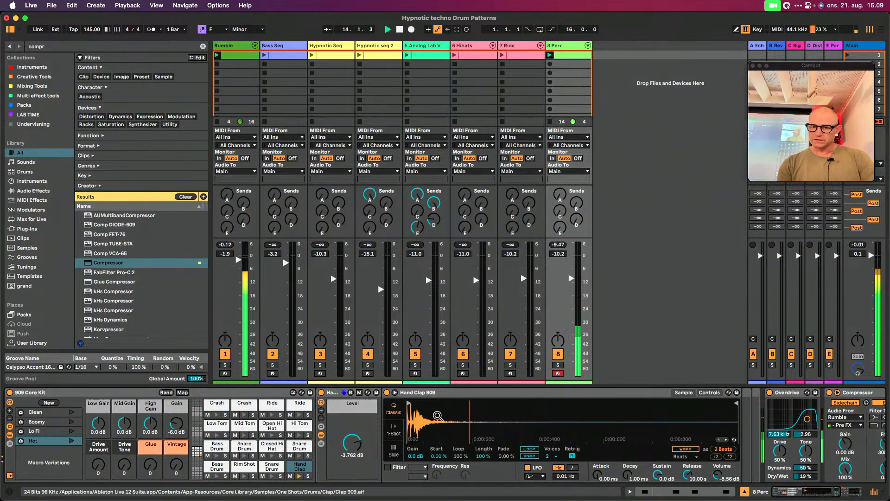
click(393, 429)
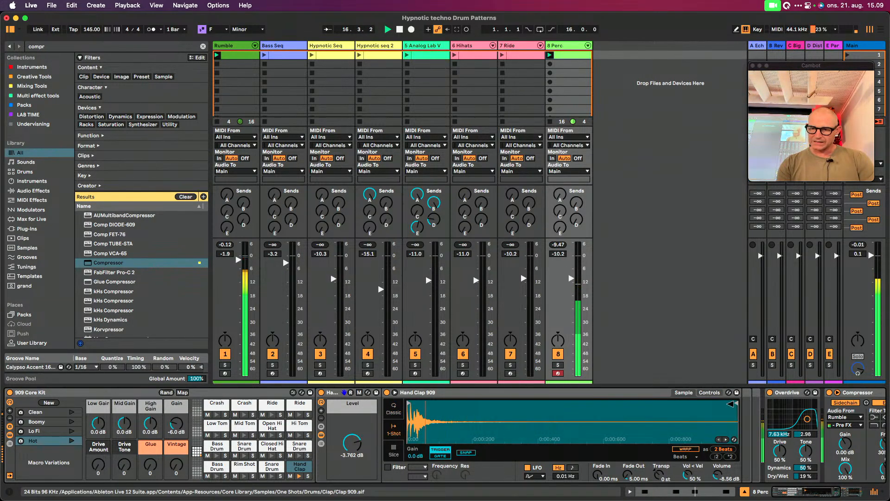
drag(732, 404, 440, 421)
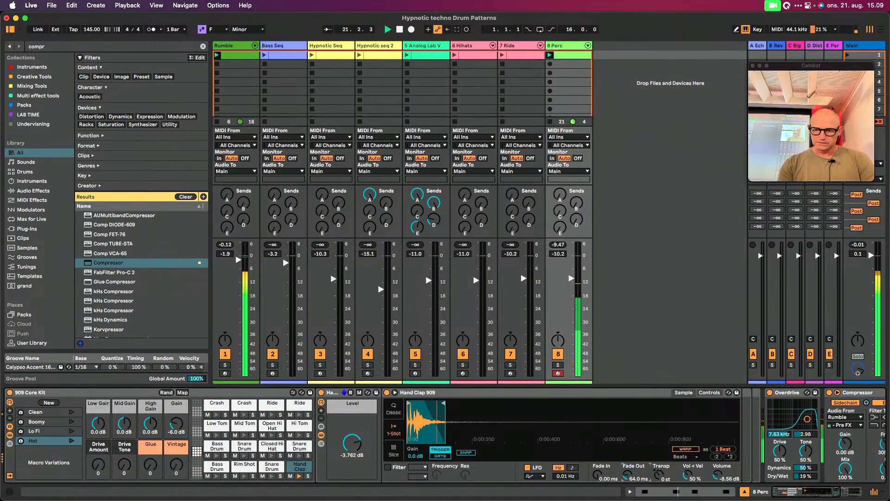
Find the Reverb effect in the library and add it after the hand clap sampler within its pad
scroll(628, 480, right, 6)
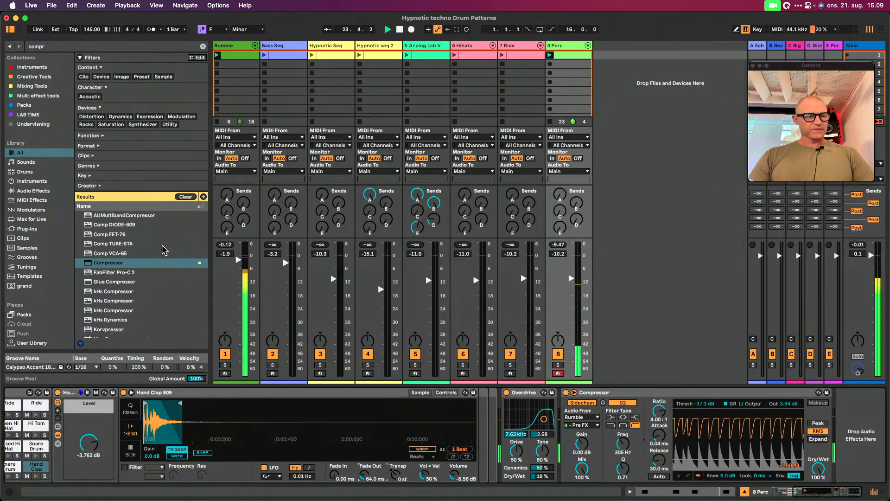
key(cmd+f)
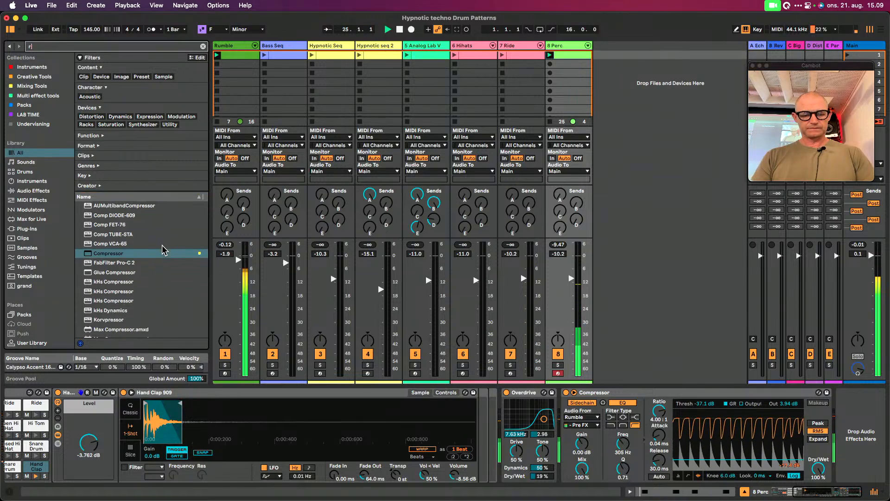
text(rev)
scroll(138, 279, down, 5)
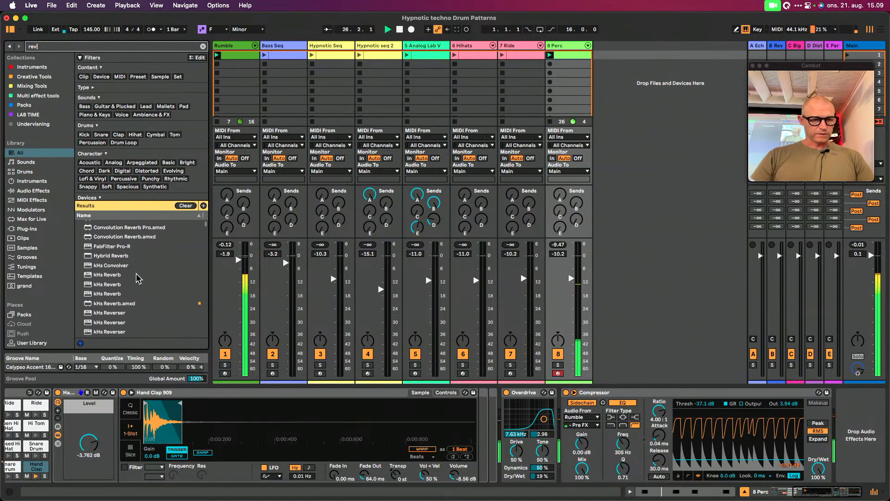
scroll(138, 278, down, 4)
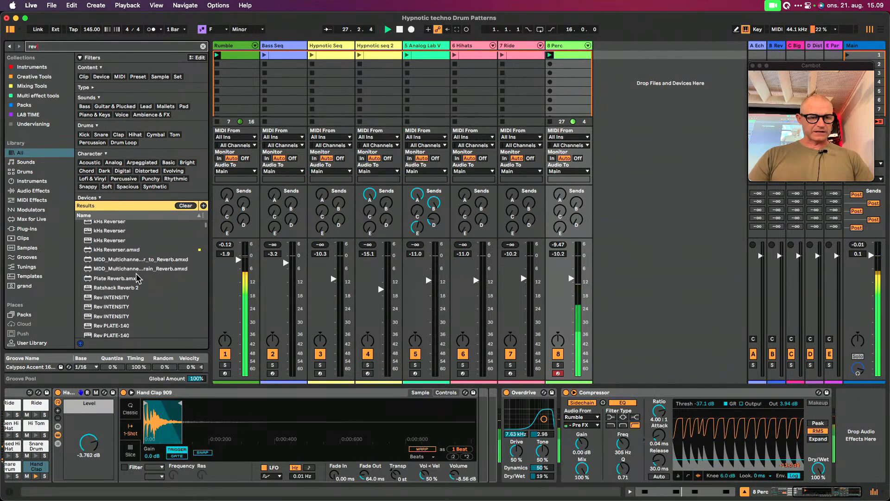
scroll(137, 279, down, 1)
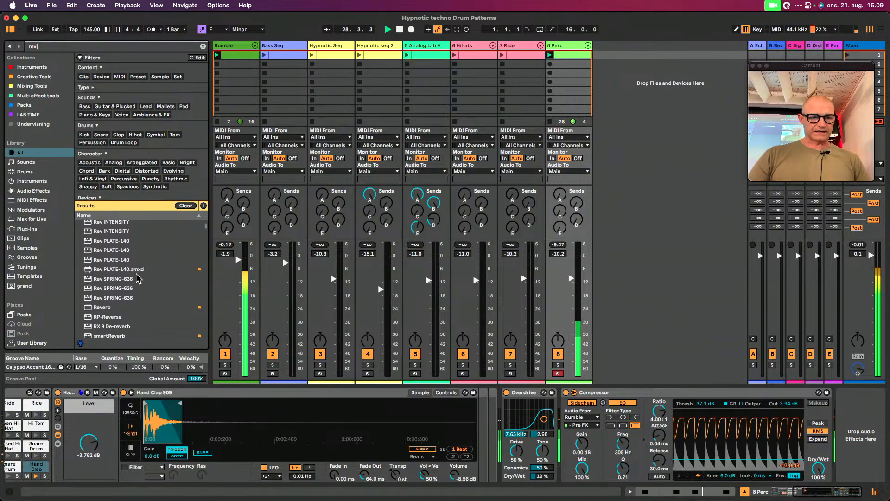
mouse_move(100, 309)
mouse_down()
mouse_move(364, 353)
mouse_move(423, 408)
mouse_move(481, 418)
mouse_up()
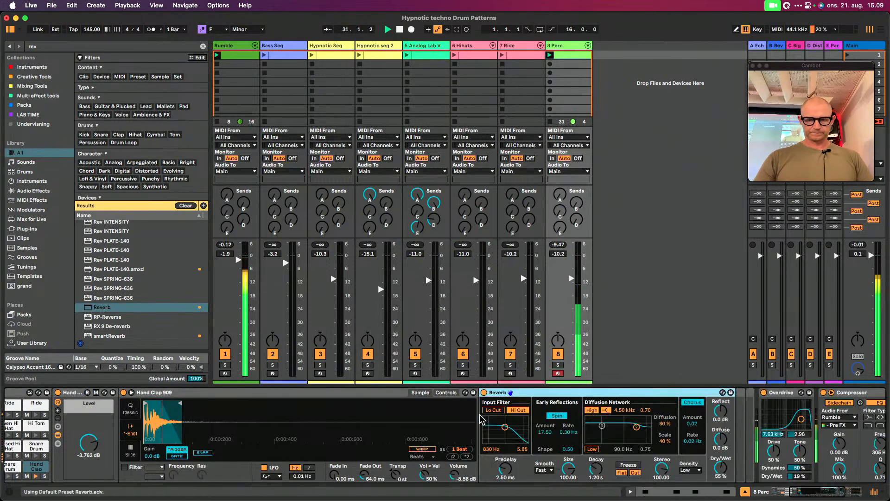
Set the hand clap's Reverb to 40 % dry/wet and 1.34 s decay, with its input filter at 1.33 kHz and width 3.33
drag(720, 466, 721, 472)
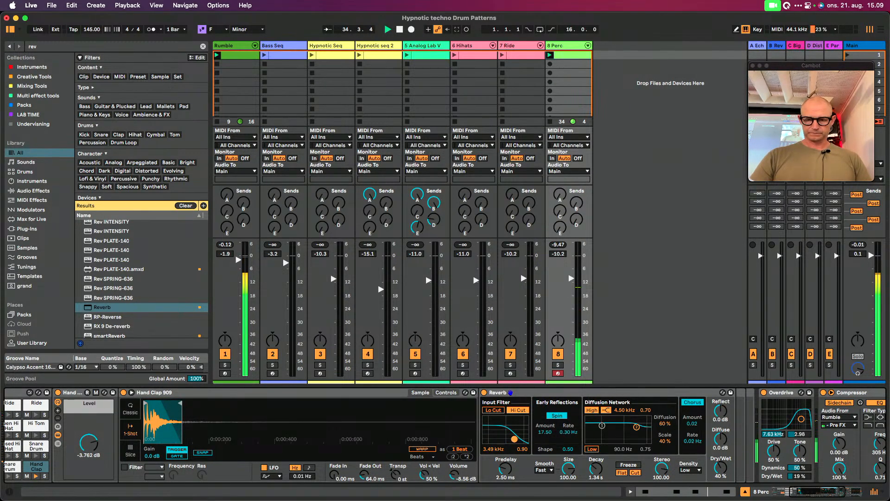
mouse_move(514, 439)
mouse_down()
mouse_move(524, 422)
mouse_move(508, 432)
mouse_up()
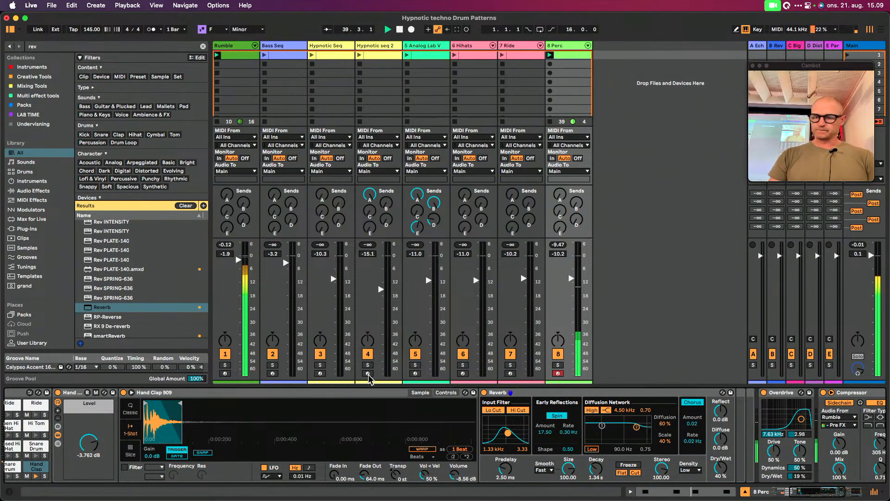
click(860, 490)
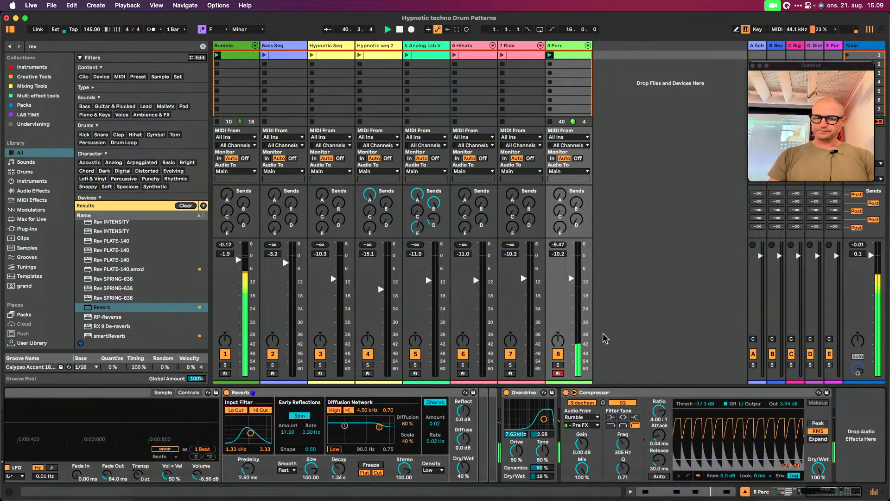
Add a sixteenth-note hi tom at 1.1.1 in the Perc clip and play the Perc track soloed
click(567, 56)
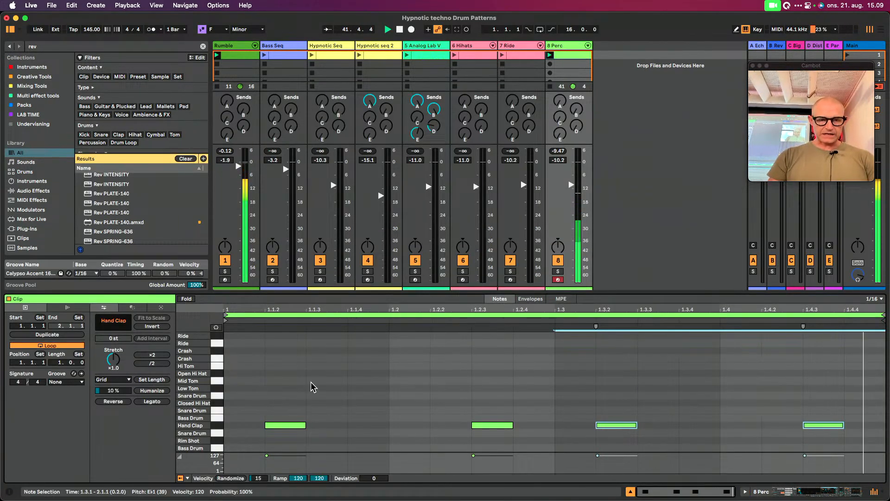
double_click(257, 366)
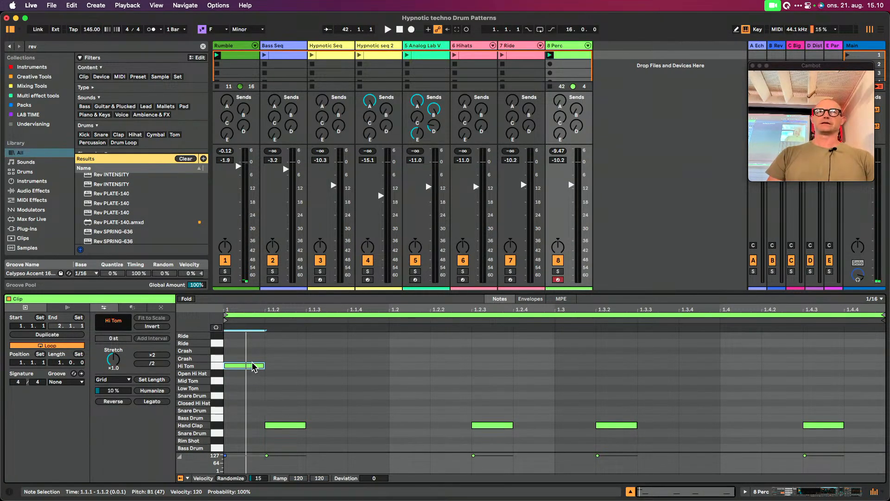
key(space)
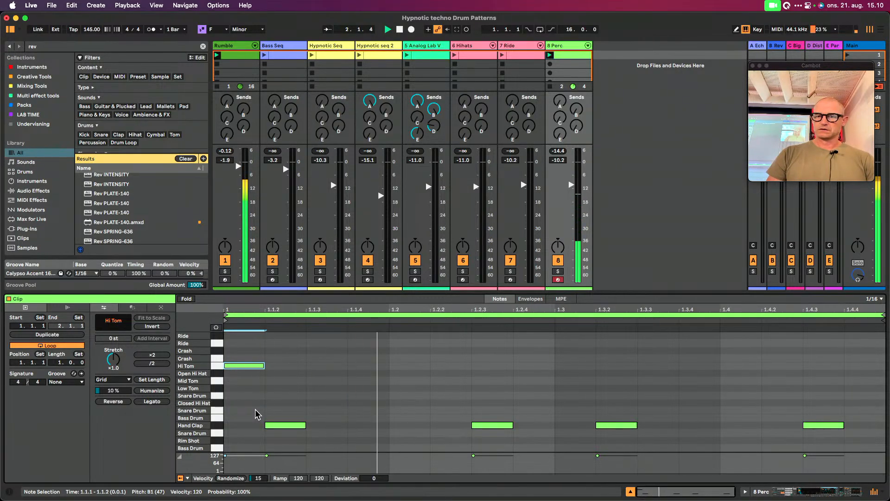
click(558, 272)
click(557, 272)
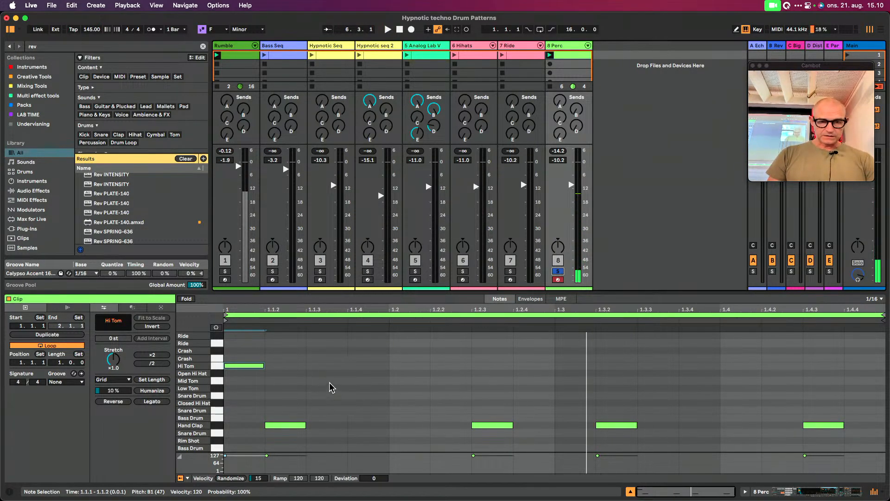
Add a mid tom at 1.1.4 and a low tom at 1.2.3, and duplicate the three toms into the bar's second half
double_click(366, 379)
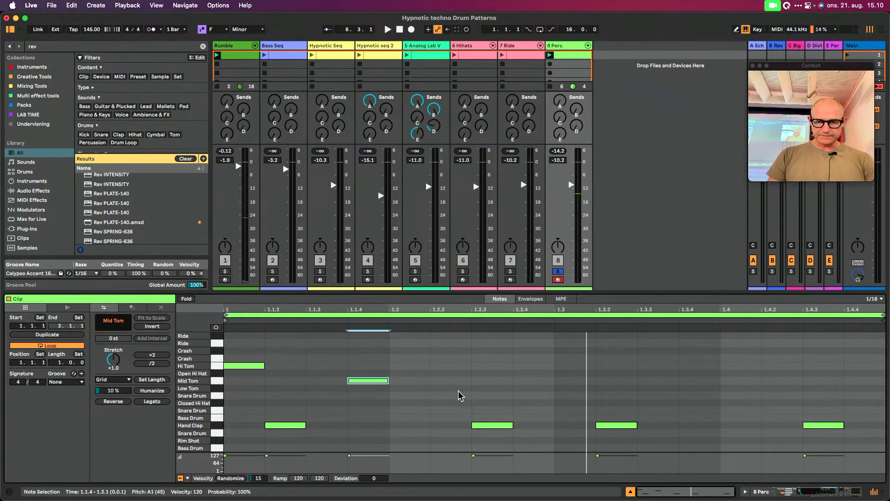
double_click(492, 389)
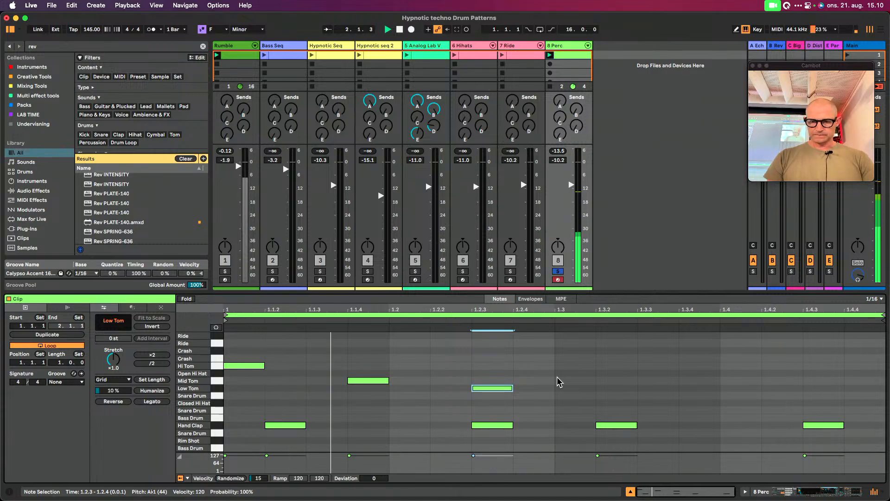
click(555, 349)
drag(555, 349, 218, 398)
key(super+d)
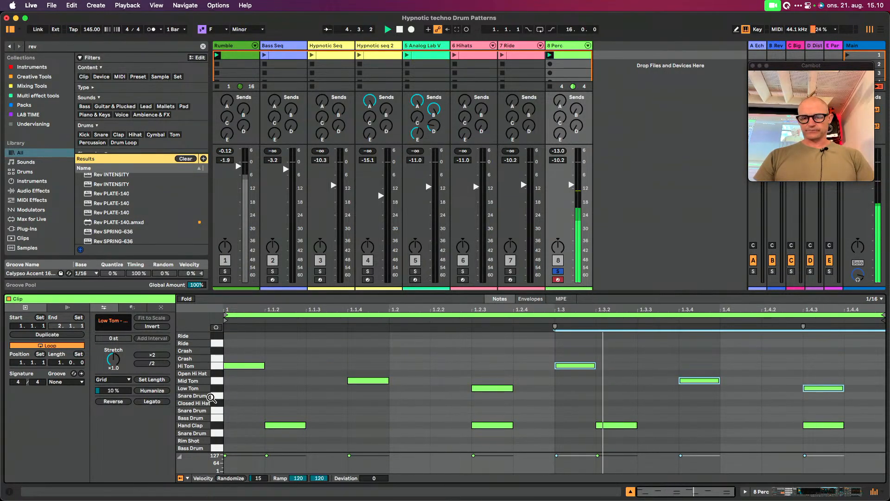
Change the tom at 1.3.1 to Mid Tom and the one at 1.3.4 to Hi Tom, and play the result
click(587, 348)
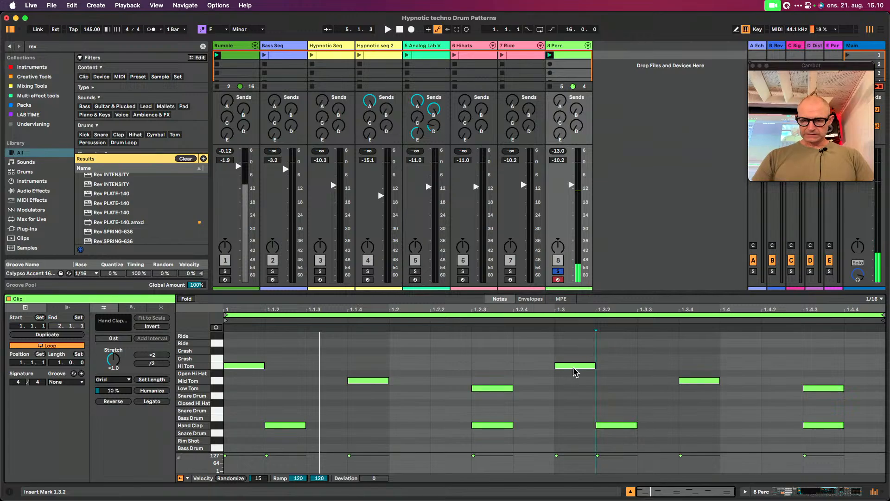
click(575, 366)
drag(574, 370, 574, 381)
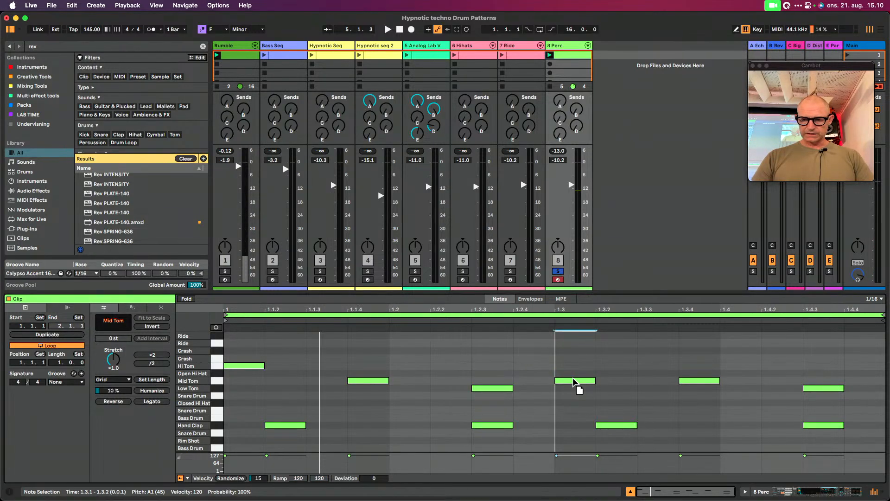
drag(698, 381, 697, 370)
key(space)
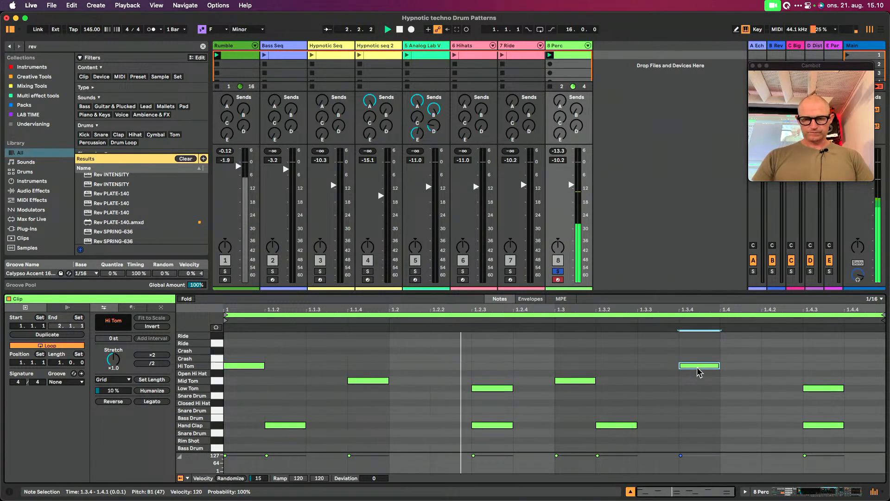
Move the second low tom to 1.4.2 and the second hi tom to 1.3.3, and restart playback
drag(813, 388, 791, 390)
drag(695, 366, 669, 369)
key(space)
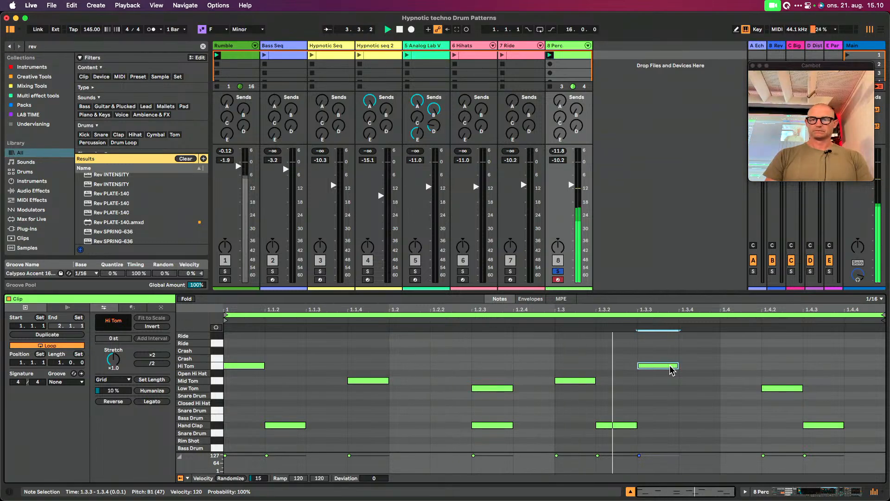
Find the Roar effect in the library and add it to the Hi Tom pad of the Perc track's 909 Core Kit
click(822, 496)
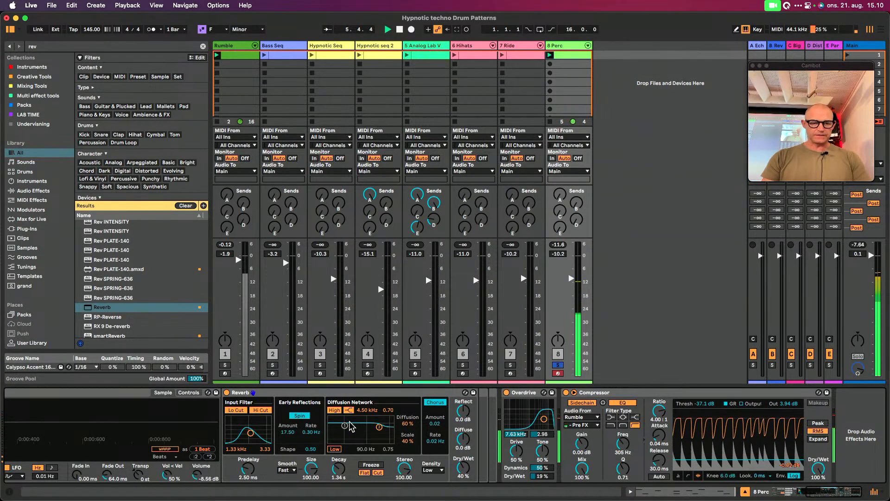
scroll(350, 425, left, 10)
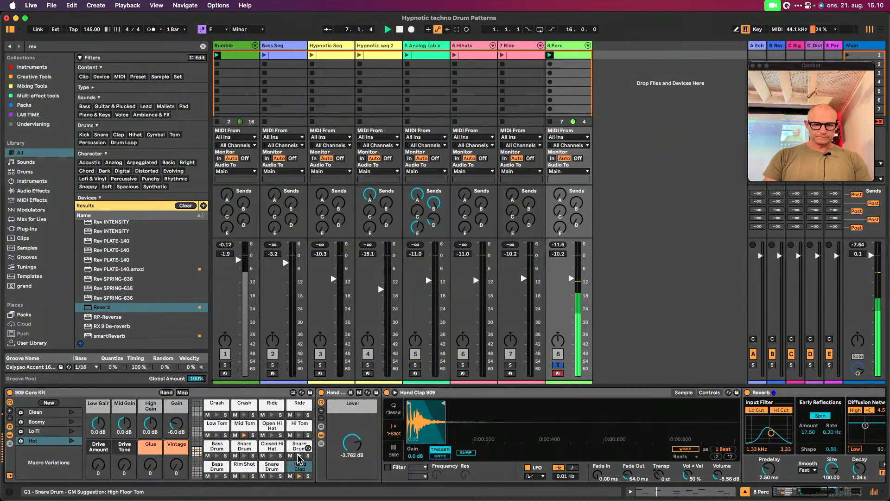
click(298, 425)
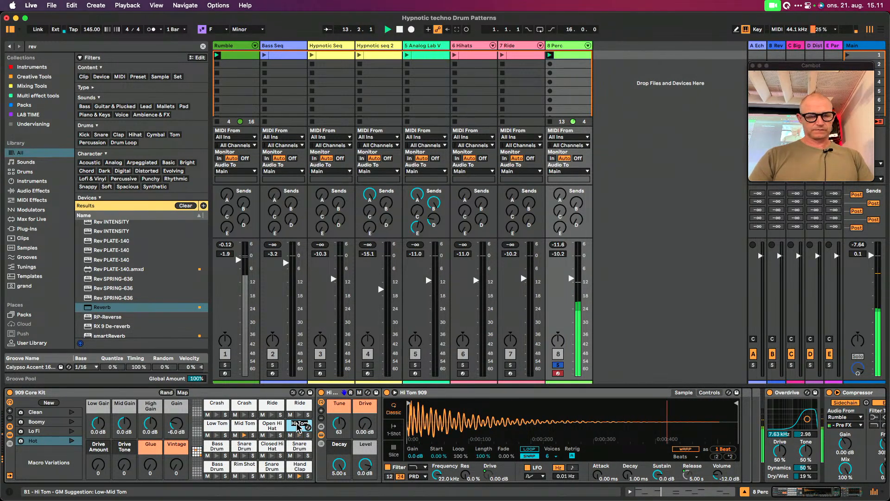
key(super+f)
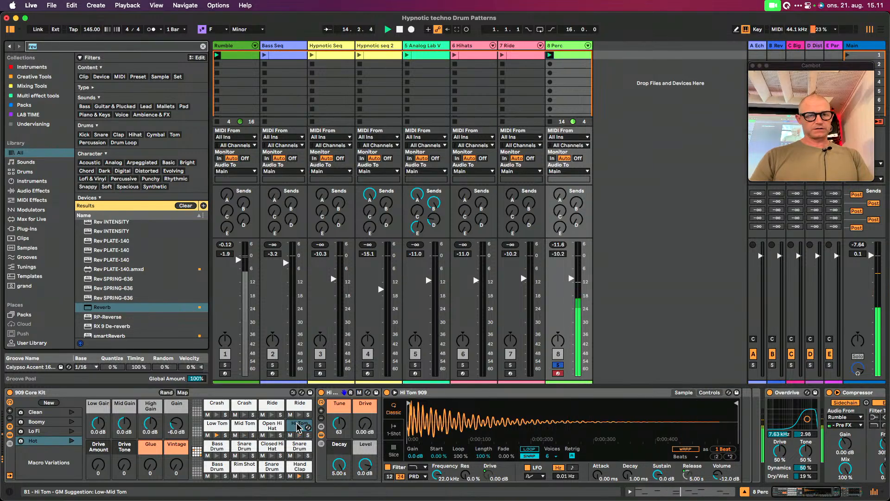
text(Roar)
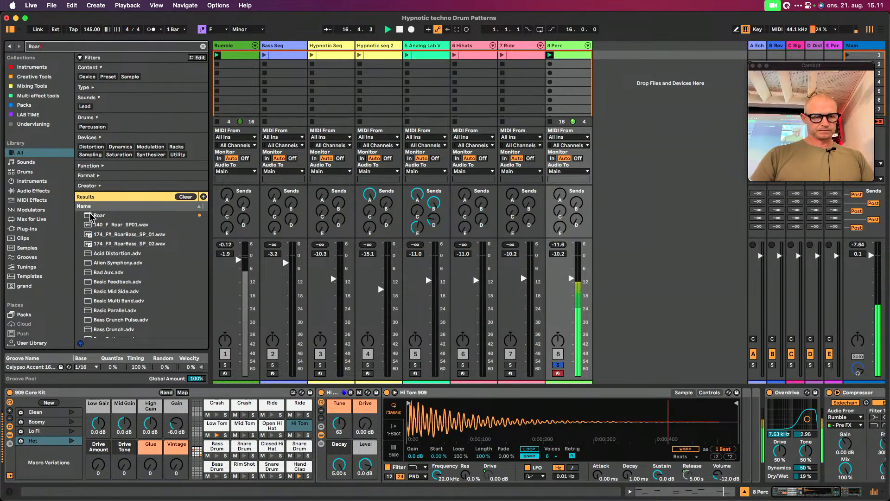
drag(91, 216, 299, 427)
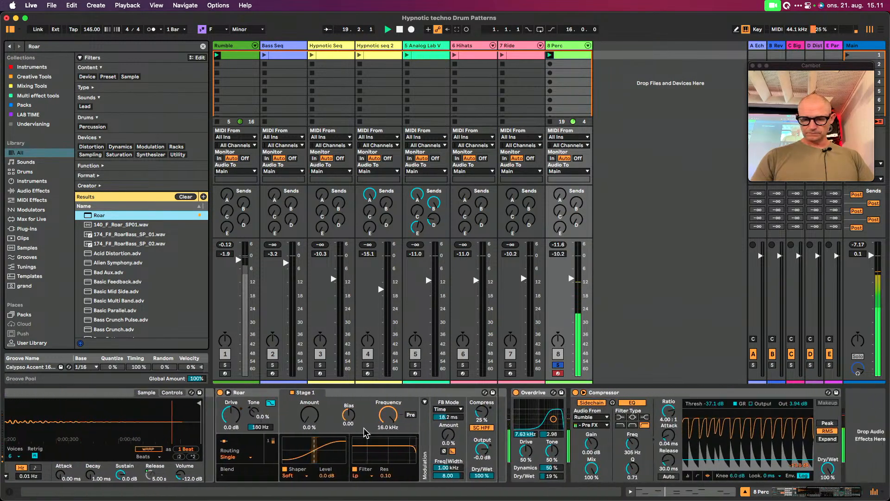
Set the Hi Tom's Roar effect to Multi Band routing and open its expanded view with the modulation matrix uncovered
click(231, 457)
click(235, 436)
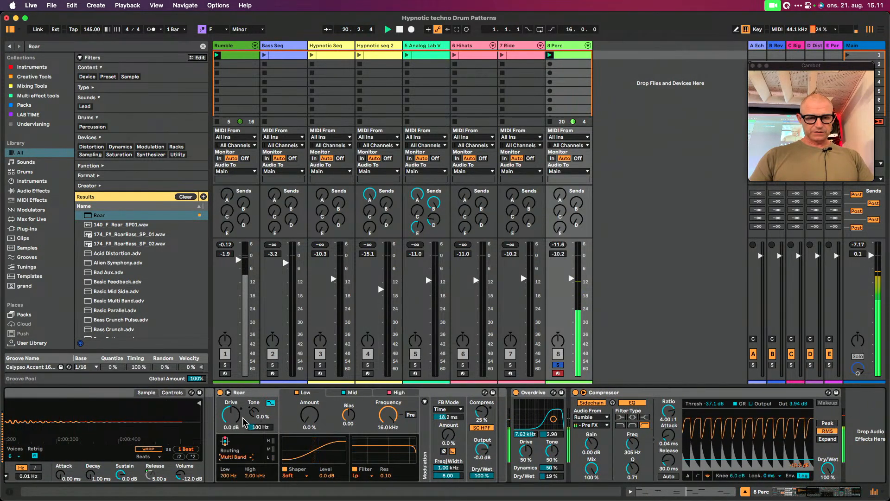
click(228, 392)
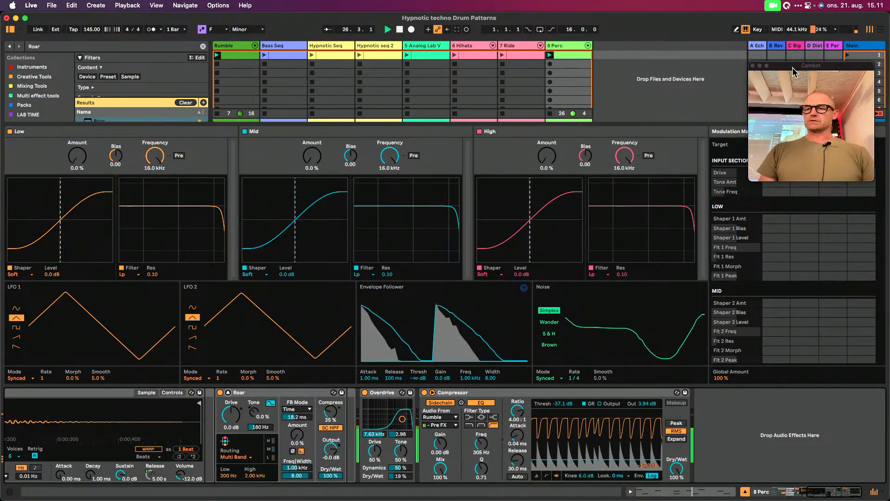
drag(792, 72, 632, 22)
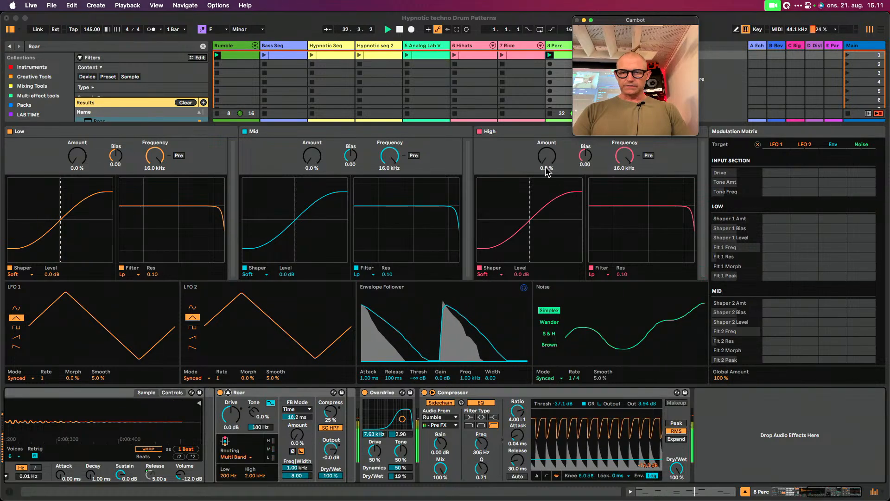
Set Roar's shaper Amount to 25% on High, 38% on Mid and 40% on Low, each modulated 100 by Env, and collapse the expanded view
drag(549, 166, 549, 159)
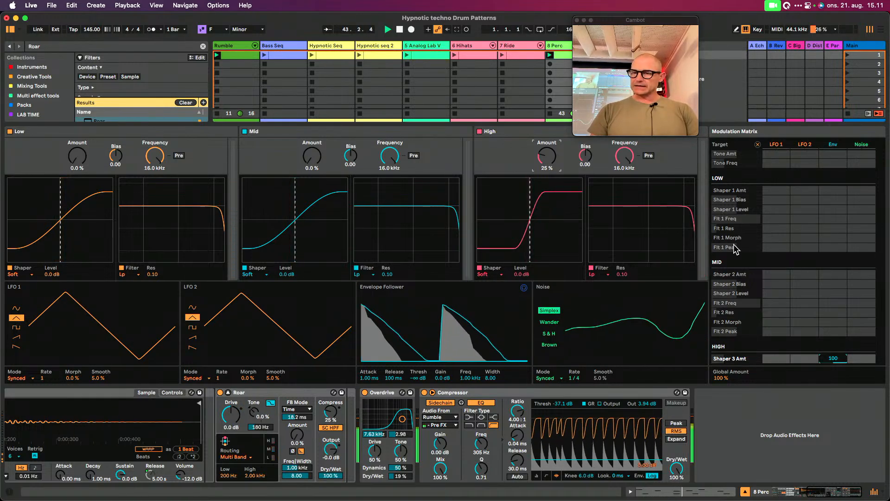
click(314, 160)
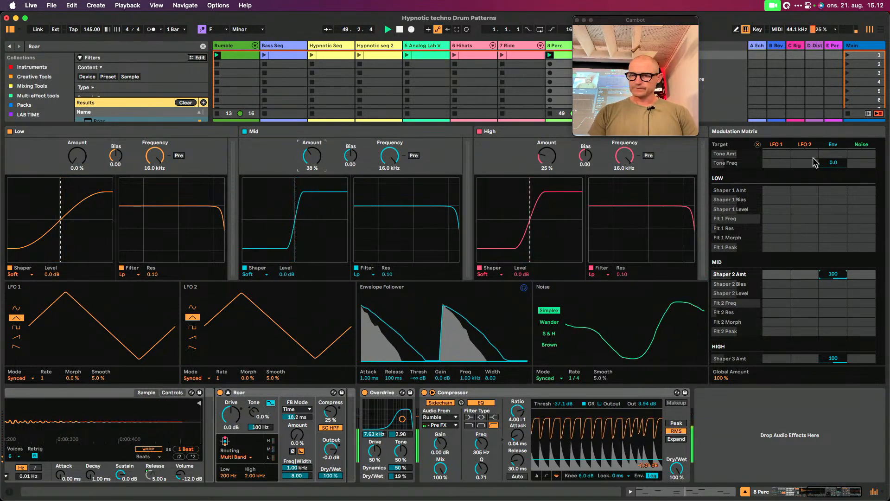
click(77, 157)
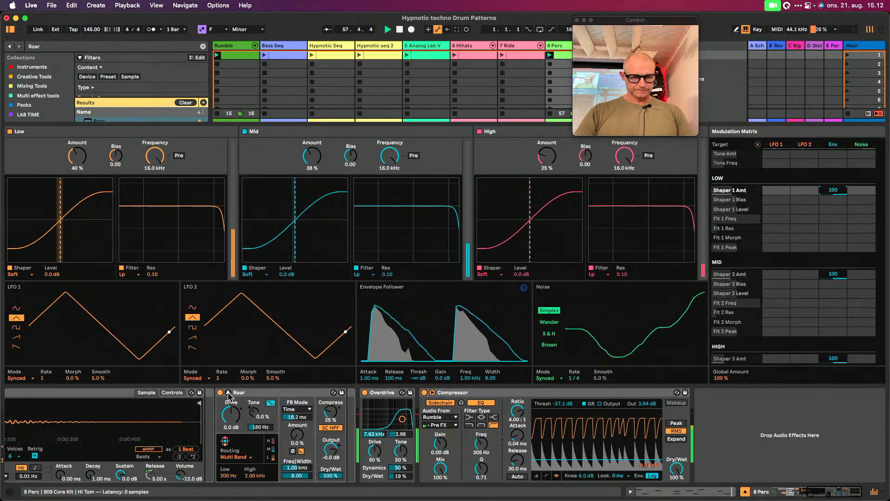
click(228, 393)
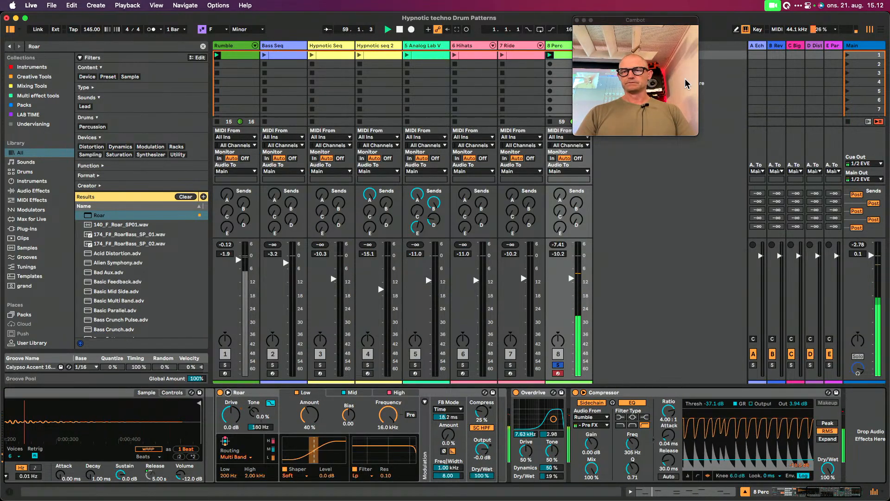
drag(646, 19, 834, 58)
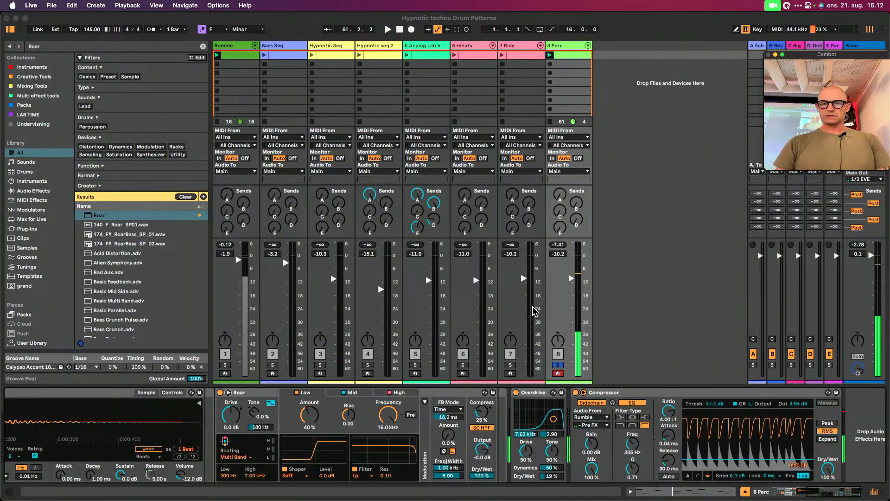
Restart playback with the Perc track unsoloed and raise its volume to -6.4 dB
click(557, 366)
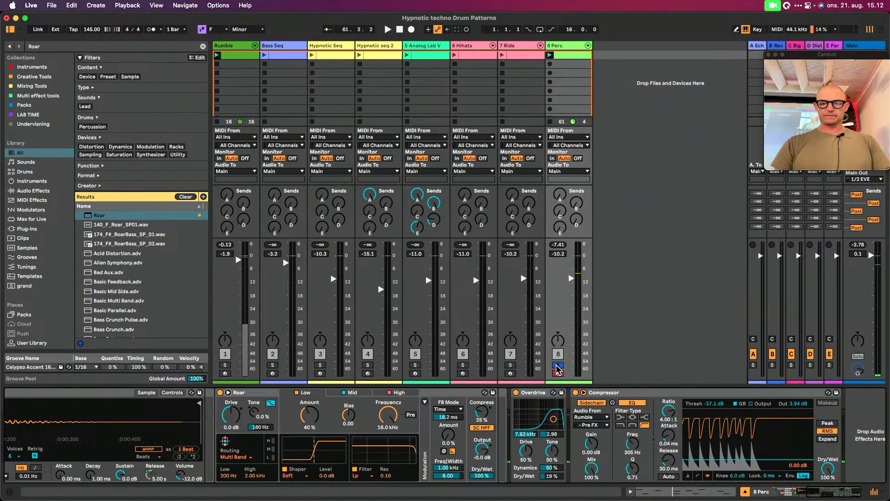
key(space)
click(558, 366)
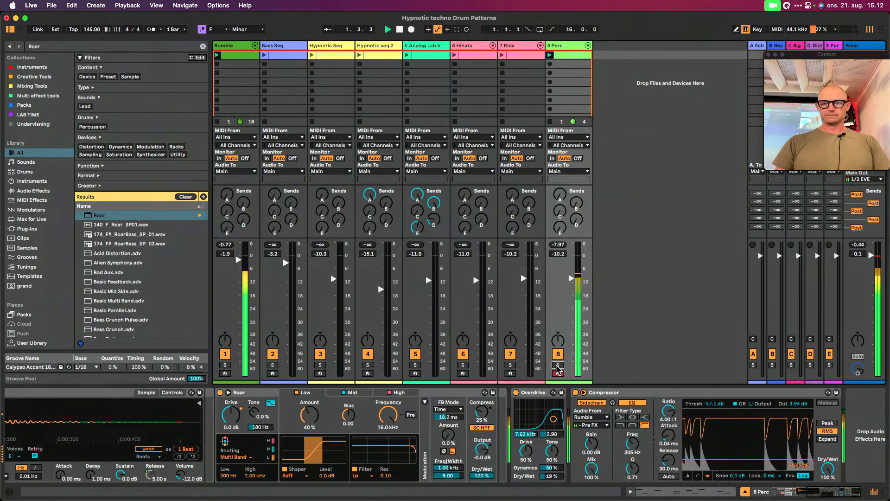
drag(569, 278, 571, 270)
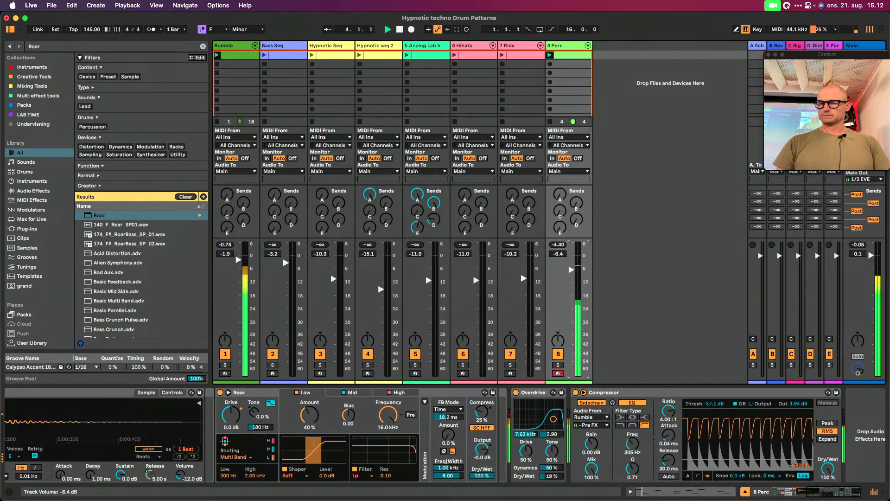
Launch the Ride and Hihats clips with the Perc and Rumble, and set the Hihats track volume to -11.7 dB
click(503, 57)
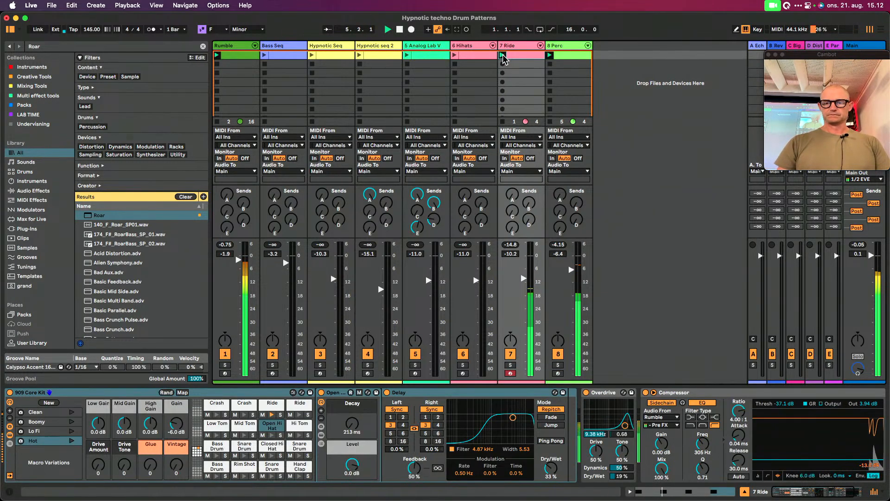
click(454, 57)
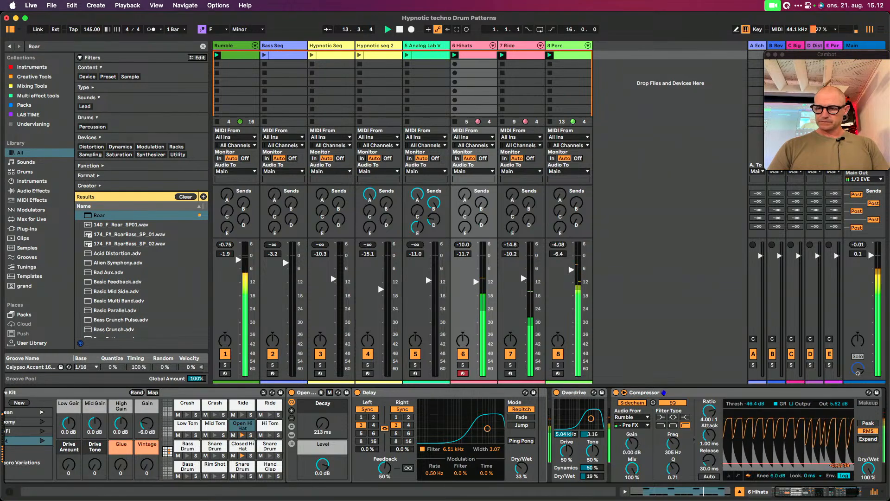
click(518, 48)
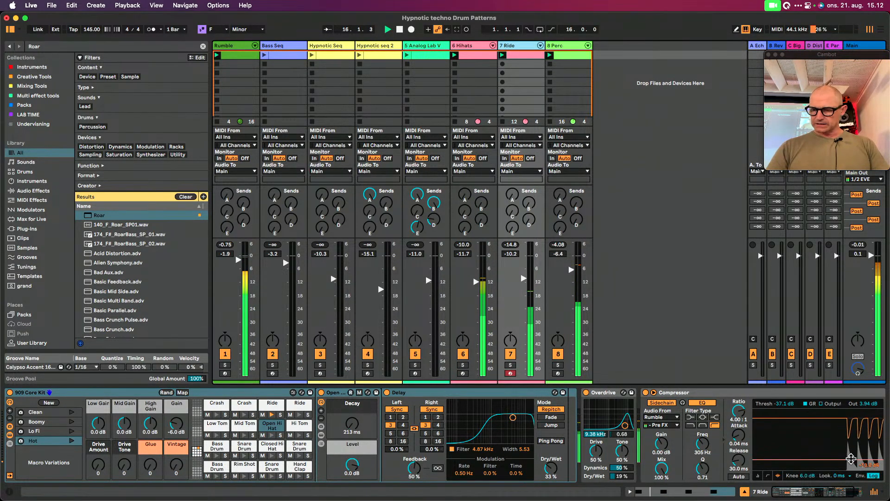